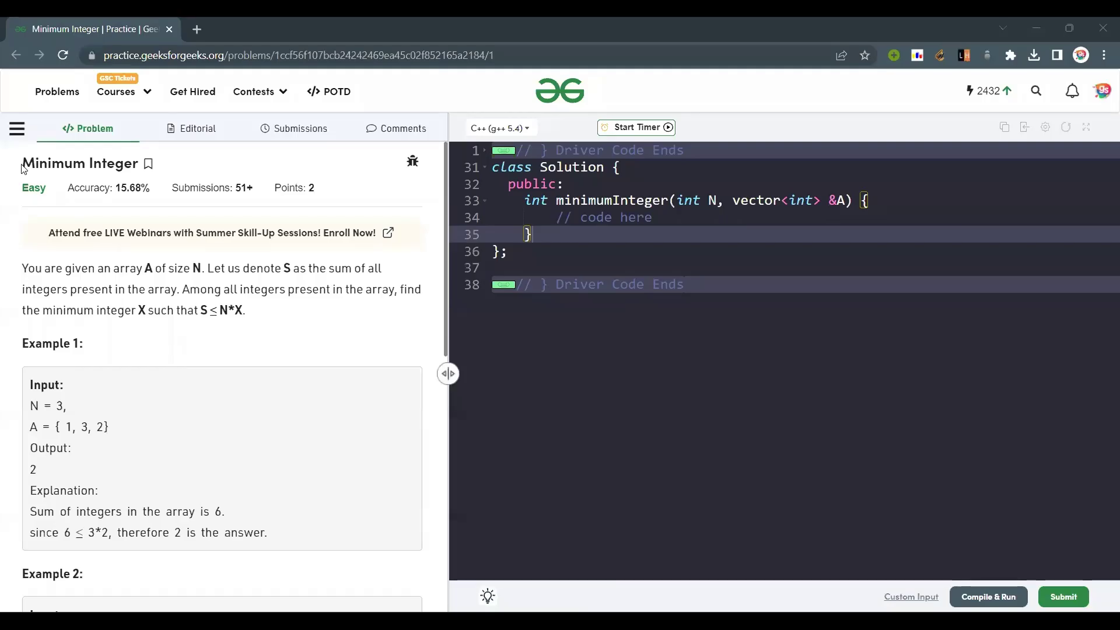
# Highlight the Minimum Integer title, the array A sentence, the sum and the S ≤ N*X condition
pyautogui.tripleClick(150, 165)
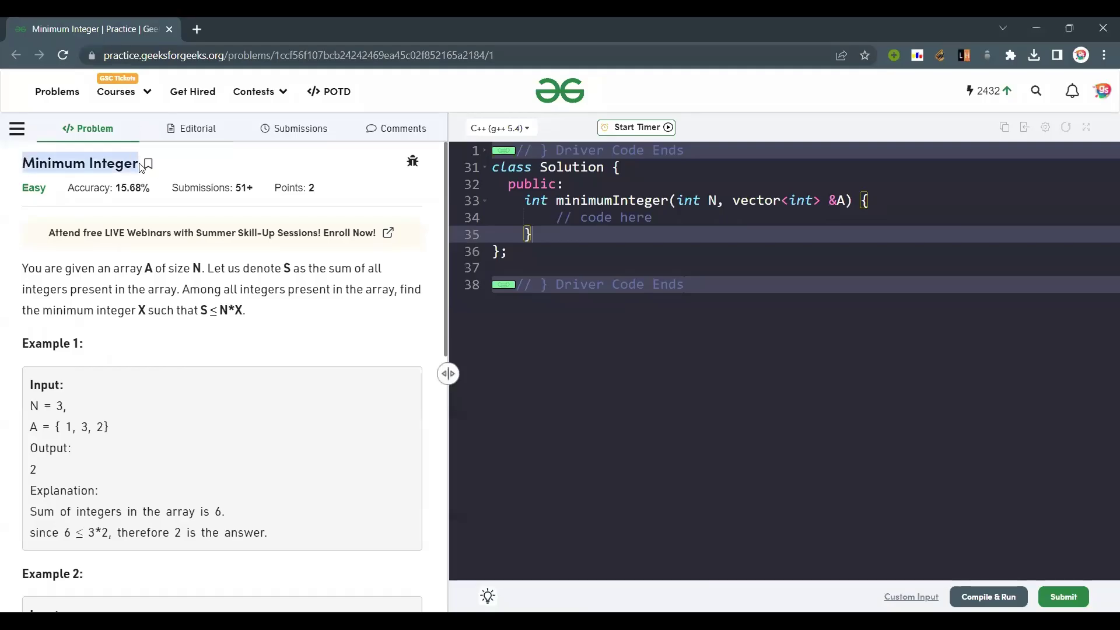
pyautogui.moveTo(18, 166); pyautogui.dragTo(145, 166)
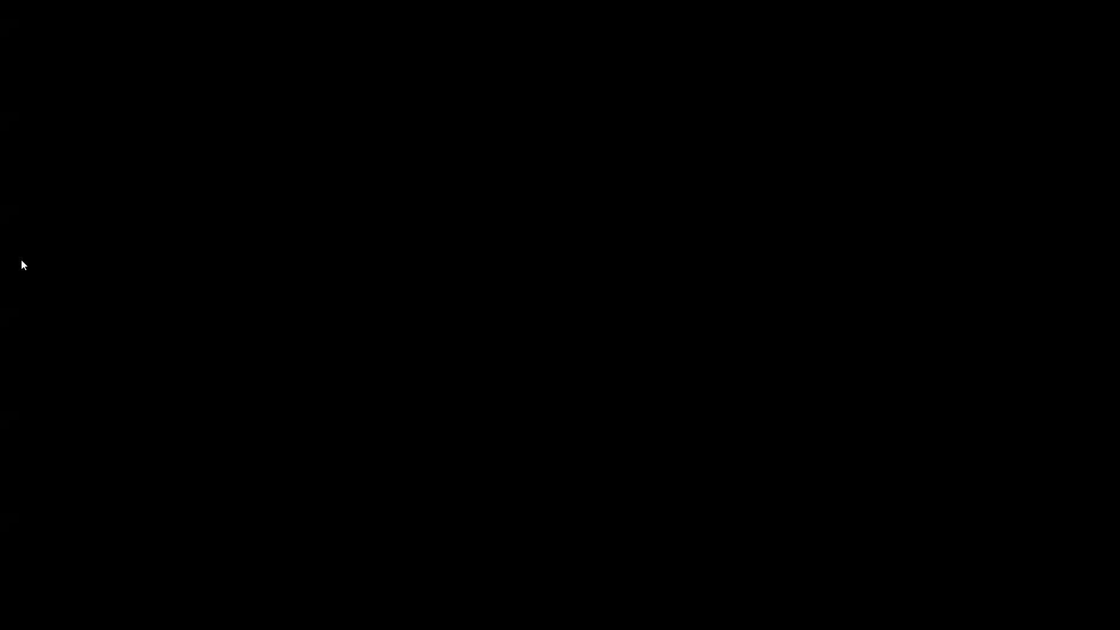
pyautogui.moveTo(21, 268); pyautogui.dragTo(382, 270)
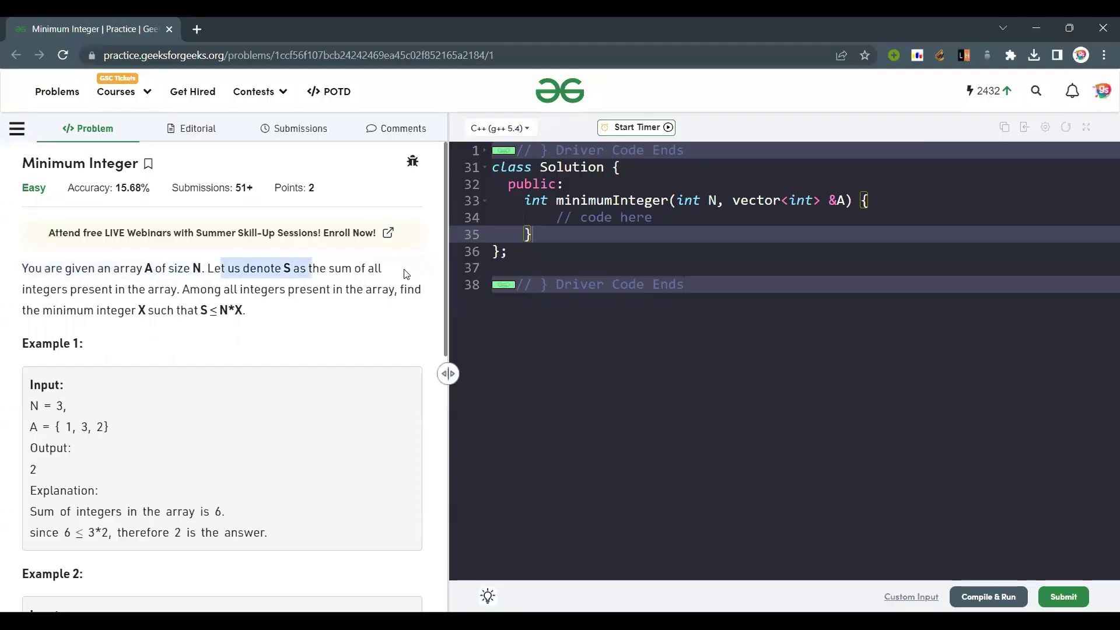
pyautogui.moveTo(43, 292); pyautogui.dragTo(421, 291)
pyautogui.moveTo(33, 310)
pyautogui.mouseDown()
pyautogui.moveTo(249, 314)
pyautogui.moveTo(143, 307)
pyautogui.moveTo(15, 278)
pyautogui.mouseUp()
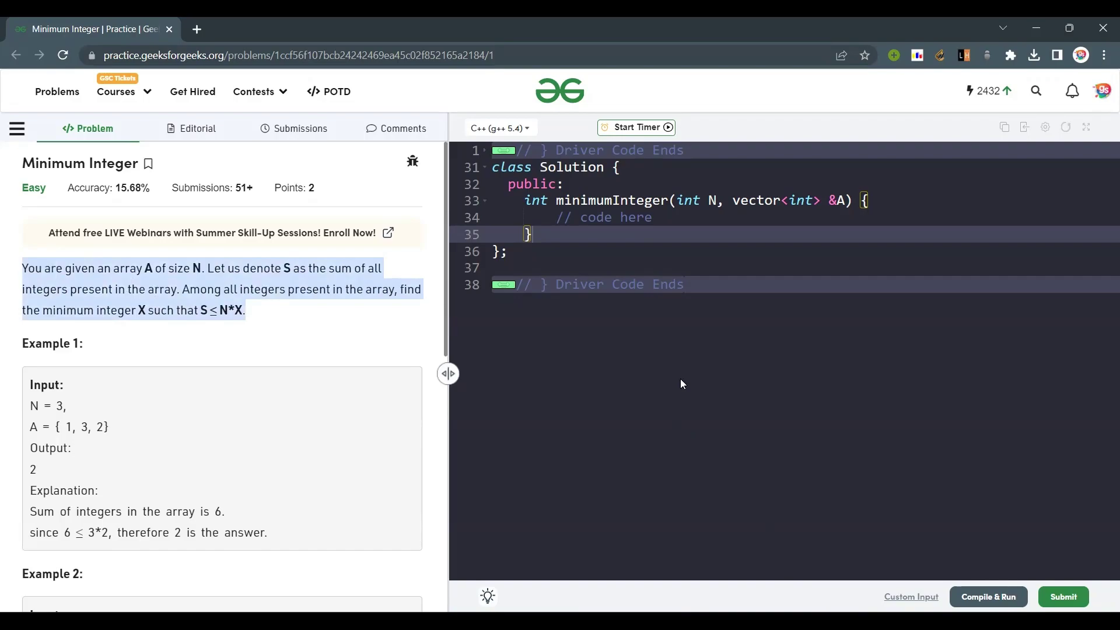
# On the whiteboard, draw a white array outline divided into cells and circle it
pyautogui.hotkey('alt', 'Tab')
pyautogui.click(616, 48)
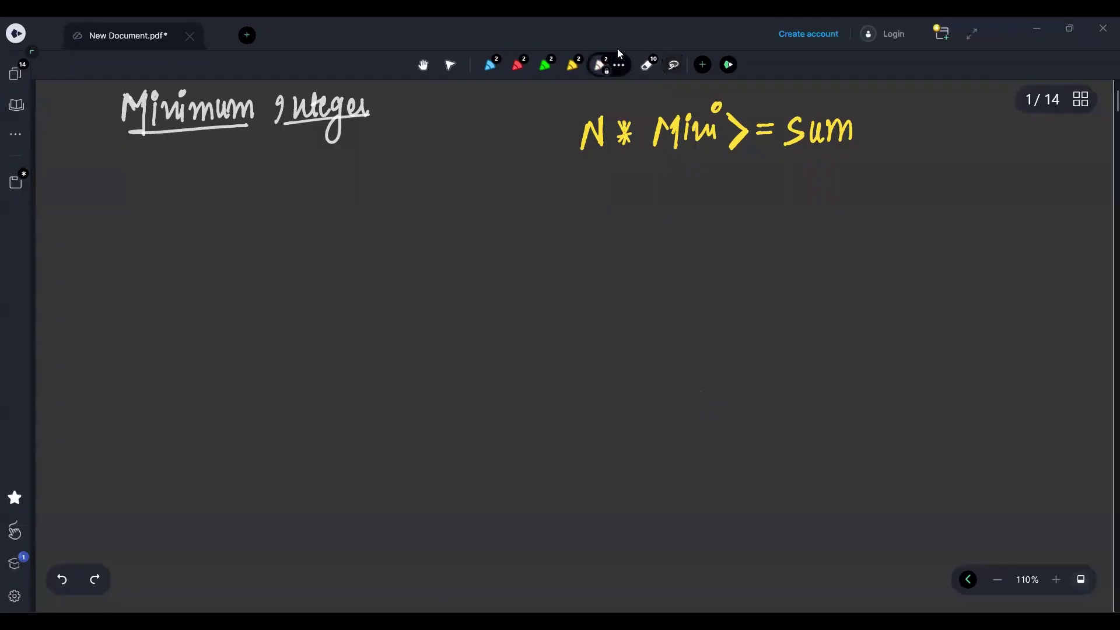
pyautogui.moveTo(265, 245)
pyautogui.mouseDown()
pyautogui.moveTo(271, 200)
pyautogui.moveTo(264, 245)
pyautogui.mouseUp()
pyautogui.moveTo(361, 194); pyautogui.dragTo(357, 237)
pyautogui.moveTo(409, 192); pyautogui.dragTo(398, 236)
pyautogui.moveTo(446, 188); pyautogui.dragTo(434, 236)
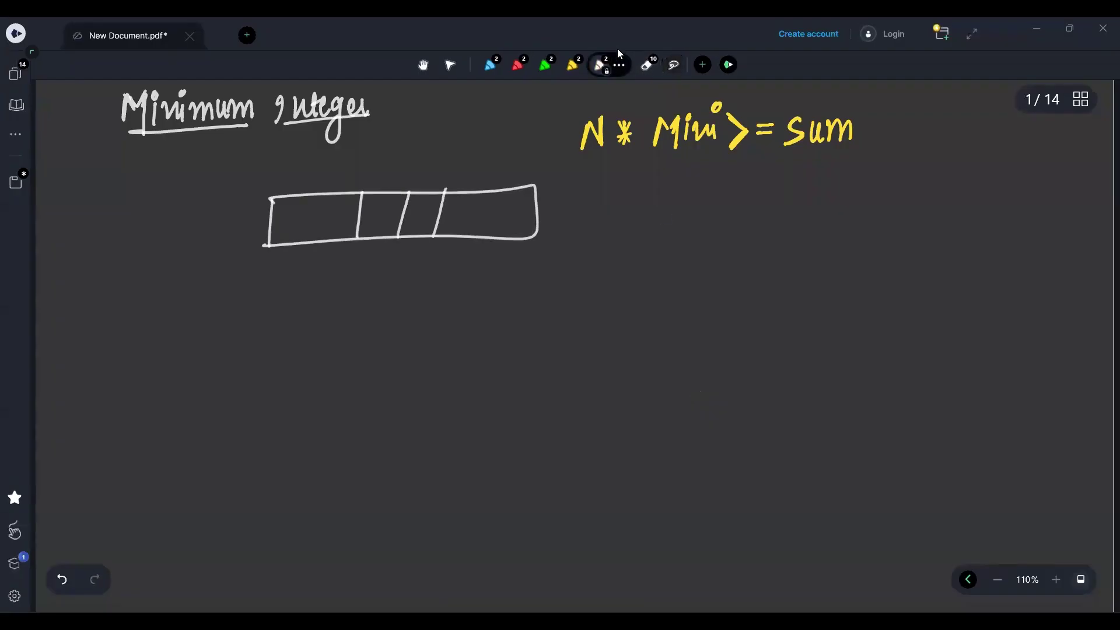
pyautogui.moveTo(553, 191)
pyautogui.mouseDown()
pyautogui.moveTo(263, 206)
pyautogui.moveTo(495, 182)
pyautogui.mouseUp()
# In red, hatch the array and draw an arrow to Sum over N, circled
pyautogui.click(517, 64)
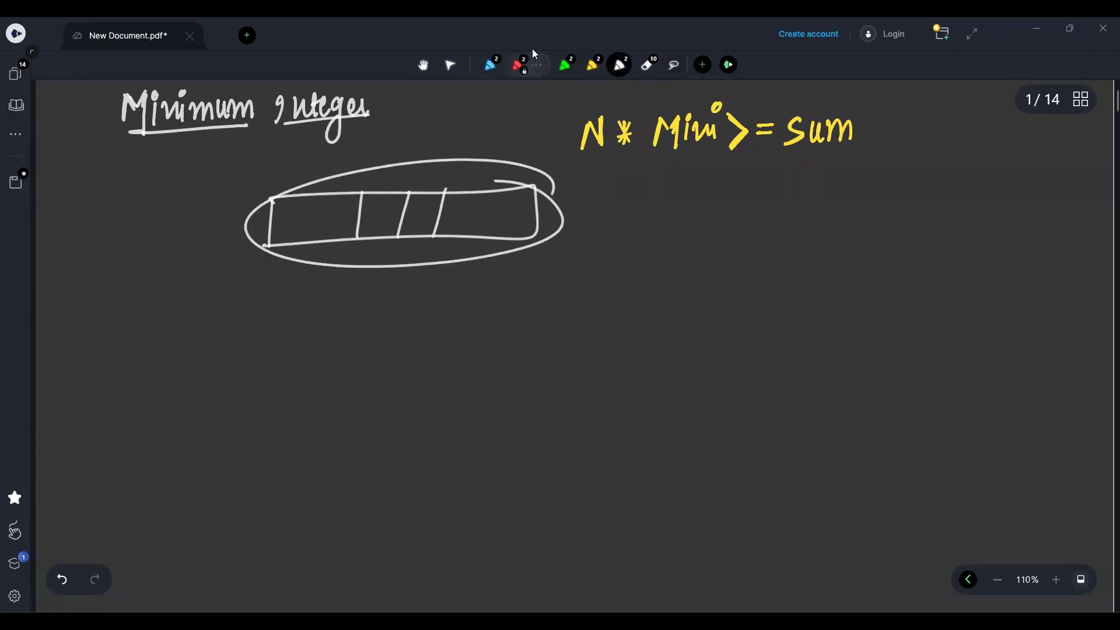
pyautogui.moveTo(289, 235)
pyautogui.mouseDown()
pyautogui.moveTo(393, 178)
pyautogui.moveTo(553, 182)
pyautogui.mouseUp()
pyautogui.moveTo(508, 229); pyautogui.dragTo(540, 195)
pyautogui.moveTo(548, 212); pyautogui.dragTo(730, 224)
pyautogui.moveTo(651, 233); pyautogui.dragTo(730, 230)
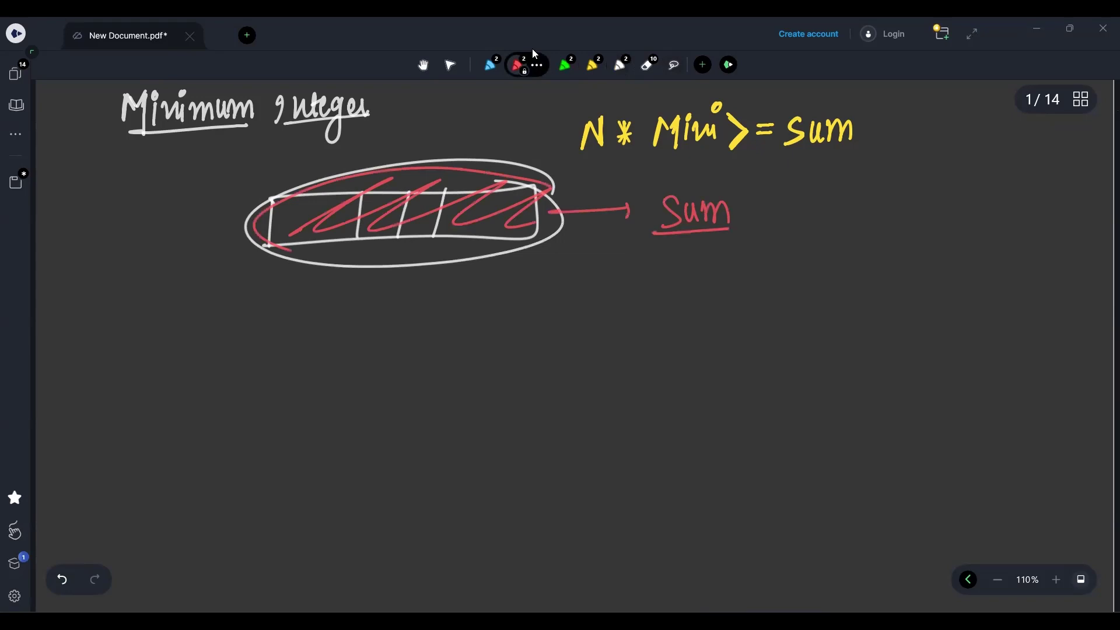
pyautogui.moveTo(551, 182); pyautogui.dragTo(536, 196)
pyautogui.moveTo(675, 287)
pyautogui.mouseDown()
pyautogui.moveTo(678, 255)
pyautogui.moveTo(693, 254)
pyautogui.mouseUp()
pyautogui.moveTo(701, 172)
pyautogui.mouseDown()
pyautogui.moveTo(747, 228)
pyautogui.moveTo(726, 179)
pyautogui.mouseUp()
# Draw upward arrows under the four array cells
pyautogui.moveTo(295, 271)
pyautogui.mouseDown()
pyautogui.moveTo(313, 270)
pyautogui.moveTo(311, 313)
pyautogui.mouseUp()
pyautogui.moveTo(373, 273); pyautogui.dragTo(389, 272)
pyautogui.moveTo(383, 266); pyautogui.dragTo(391, 318)
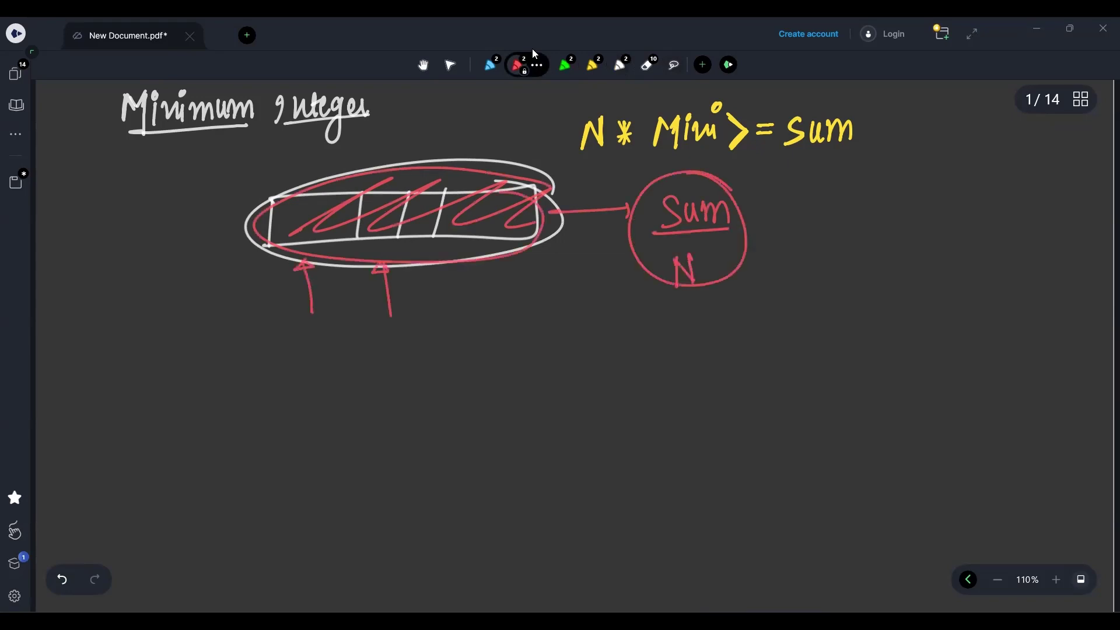
pyautogui.moveTo(419, 274); pyautogui.dragTo(433, 273)
pyautogui.moveTo(426, 267); pyautogui.dragTo(436, 310)
pyautogui.moveTo(478, 272); pyautogui.dragTo(501, 269)
pyautogui.moveTo(488, 263); pyautogui.dragTo(498, 306)
# Write the red formula N * Arr[i] >= Sum below the arrows, underlined and looped
pyautogui.moveTo(640, 150); pyautogui.dragTo(835, 142)
pyautogui.moveTo(539, 165); pyautogui.dragTo(837, 154)
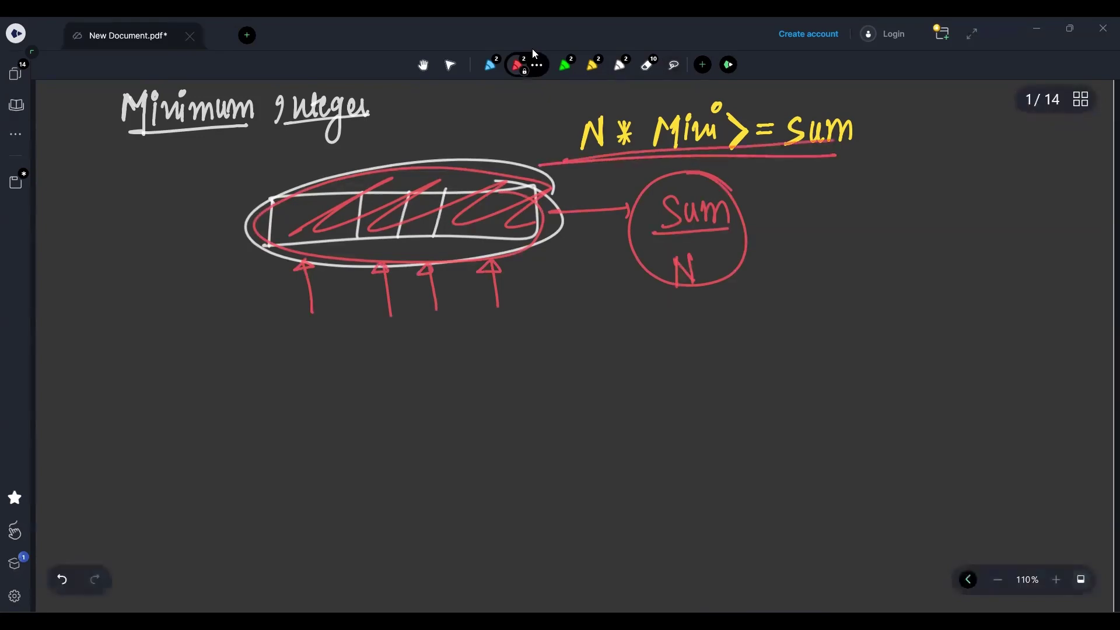
pyautogui.moveTo(276, 332)
pyautogui.mouseDown()
pyautogui.moveTo(276, 357)
pyautogui.moveTo(290, 353)
pyautogui.mouseUp()
pyautogui.moveTo(289, 355); pyautogui.dragTo(290, 329)
pyautogui.moveTo(312, 336)
pyautogui.mouseDown()
pyautogui.moveTo(301, 352)
pyautogui.moveTo(338, 336)
pyautogui.moveTo(345, 359)
pyautogui.moveTo(362, 342)
pyautogui.mouseUp()
pyautogui.moveTo(365, 359)
pyautogui.mouseDown()
pyautogui.moveTo(375, 337)
pyautogui.moveTo(382, 357)
pyautogui.moveTo(407, 337)
pyautogui.moveTo(434, 353)
pyautogui.mouseUp()
pyautogui.moveTo(443, 339)
pyautogui.mouseDown()
pyautogui.moveTo(465, 352)
pyautogui.moveTo(531, 353)
pyautogui.mouseUp()
pyautogui.moveTo(315, 379); pyautogui.dragTo(537, 370)
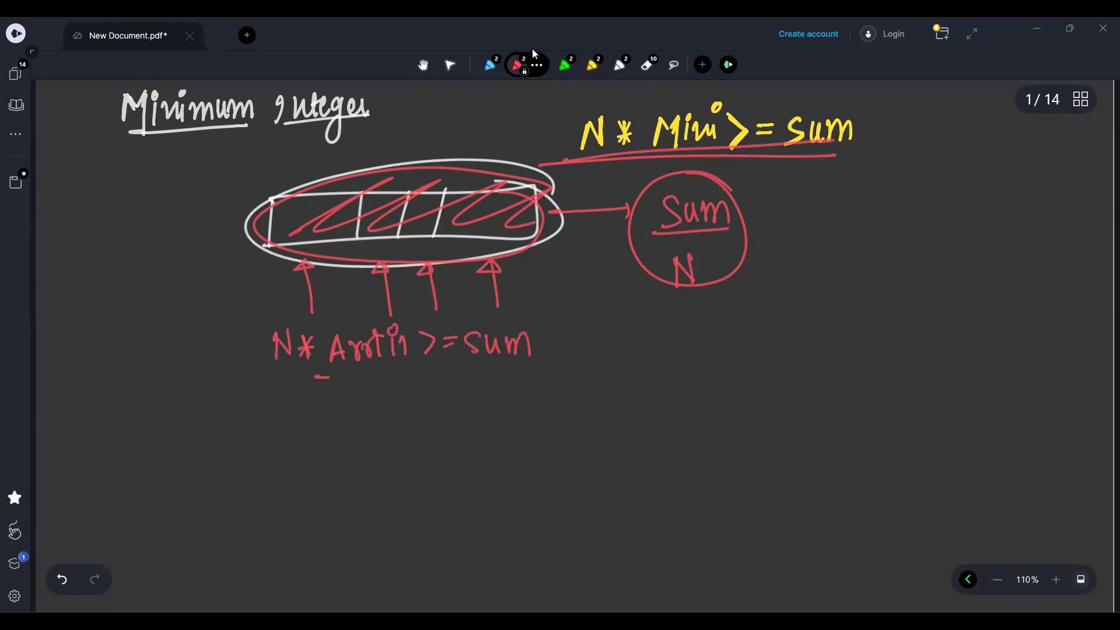
pyautogui.moveTo(261, 354); pyautogui.dragTo(549, 331)
pyautogui.click(601, 63)
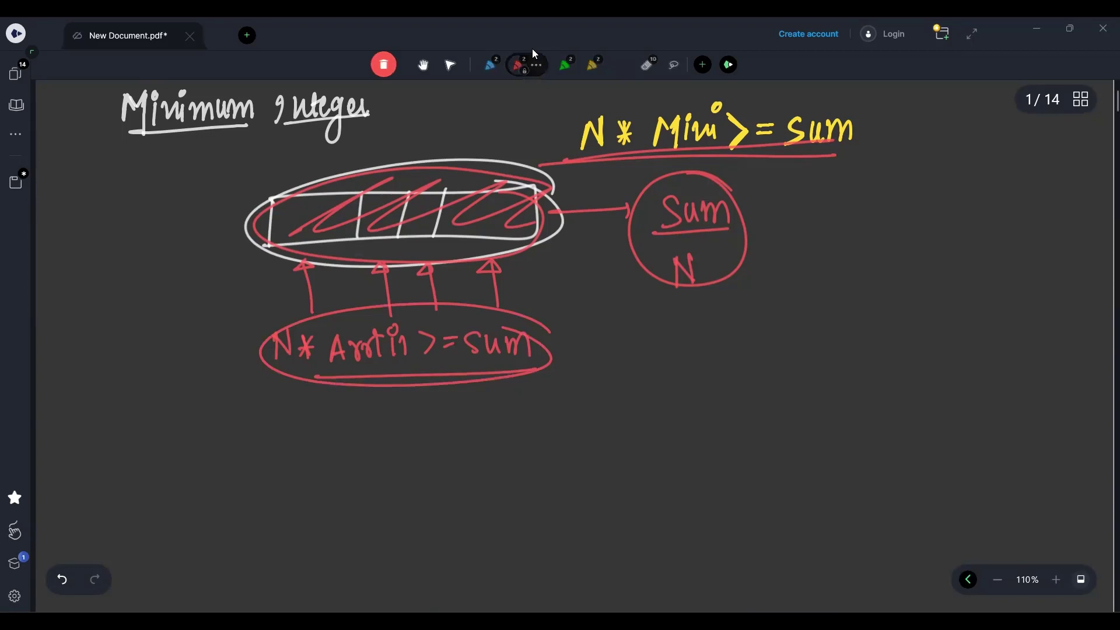
# Circle the second and fourth array cells in white
pyautogui.click(601, 64)
pyautogui.moveTo(368, 204)
pyautogui.mouseDown()
pyautogui.moveTo(364, 222)
pyautogui.moveTo(379, 218)
pyautogui.mouseUp()
pyautogui.click(483, 210)
pyautogui.moveTo(473, 203); pyautogui.dragTo(485, 222)
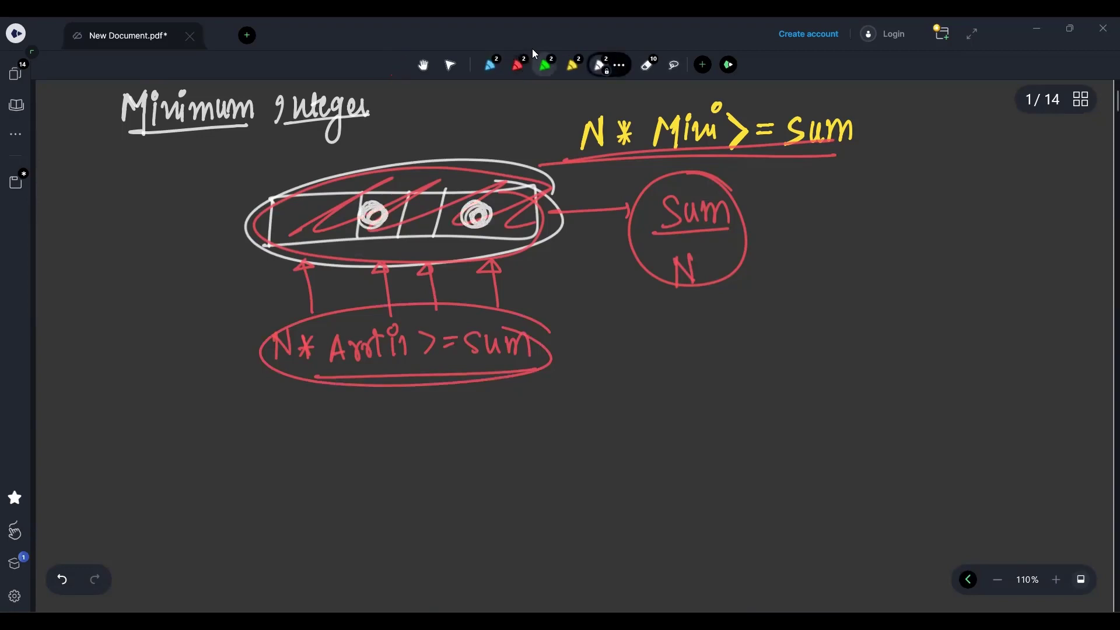
# Hatch over the circled cells in green
pyautogui.click(545, 64)
pyautogui.moveTo(337, 203); pyautogui.dragTo(393, 169)
pyautogui.moveTo(464, 187); pyautogui.dragTo(511, 156)
pyautogui.moveTo(372, 184); pyautogui.dragTo(418, 168)
pyautogui.moveTo(486, 184); pyautogui.dragTo(518, 160)
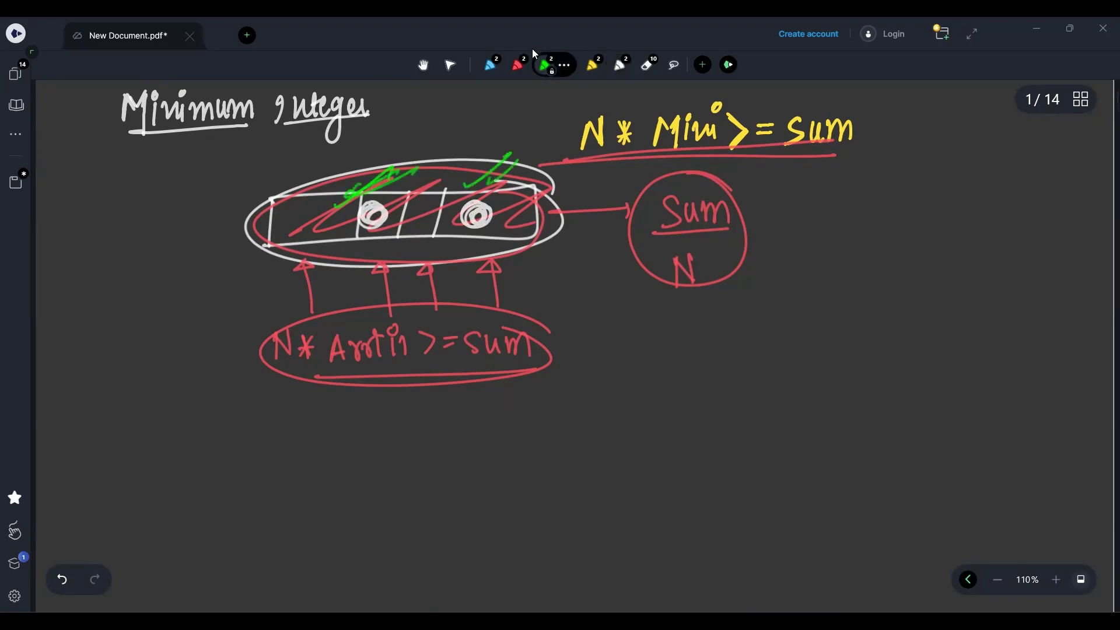
pyautogui.moveTo(341, 205); pyautogui.dragTo(414, 170)
pyautogui.moveTo(501, 179); pyautogui.dragTo(535, 154)
# Draw a green curved arrow from the array to Mini, underlined twice
pyautogui.moveTo(500, 237); pyautogui.dragTo(710, 347)
pyautogui.moveTo(715, 330)
pyautogui.mouseDown()
pyautogui.moveTo(702, 362)
pyautogui.moveTo(779, 331)
pyautogui.moveTo(810, 357)
pyautogui.moveTo(833, 353)
pyautogui.mouseUp()
pyautogui.moveTo(828, 308); pyautogui.dragTo(810, 313)
pyautogui.moveTo(808, 310); pyautogui.dragTo(780, 311)
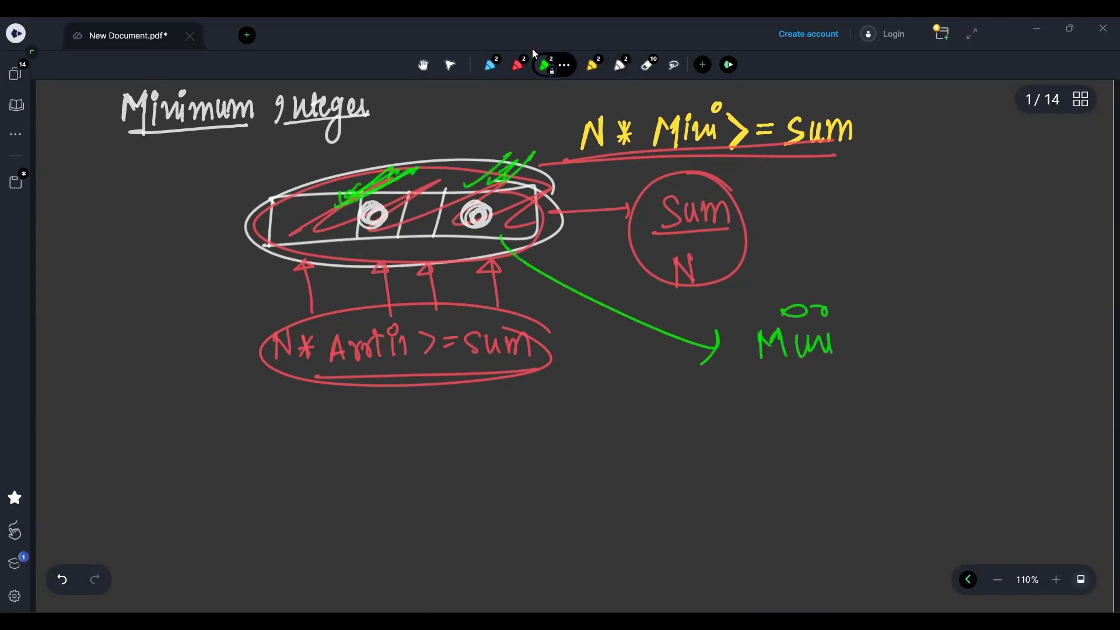
pyautogui.moveTo(751, 372); pyautogui.dragTo(865, 364)
pyautogui.moveTo(755, 381); pyautogui.dragTo(859, 373)
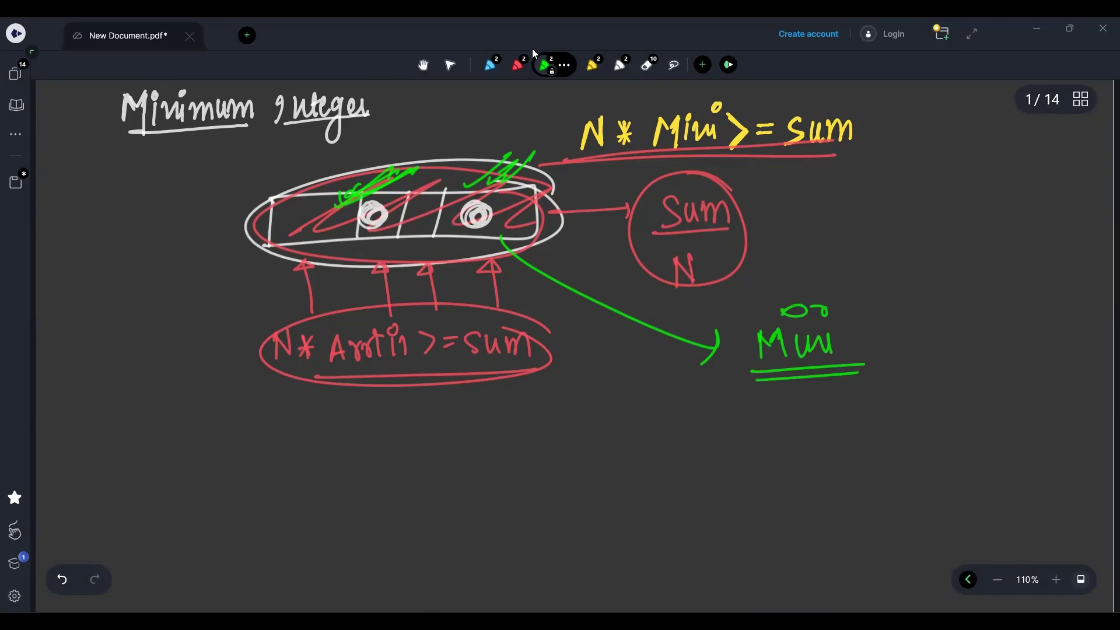
# Underline Minimum with an arrow to it and circle N * Mini >= Sum in green
pyautogui.moveTo(119, 137); pyautogui.dragTo(265, 129)
pyautogui.moveTo(180, 136); pyautogui.dragTo(280, 127)
pyautogui.moveTo(151, 177)
pyautogui.mouseDown()
pyautogui.moveTo(196, 164)
pyautogui.moveTo(183, 230)
pyautogui.moveTo(201, 165)
pyautogui.mouseUp()
pyautogui.moveTo(179, 182); pyautogui.dragTo(183, 241)
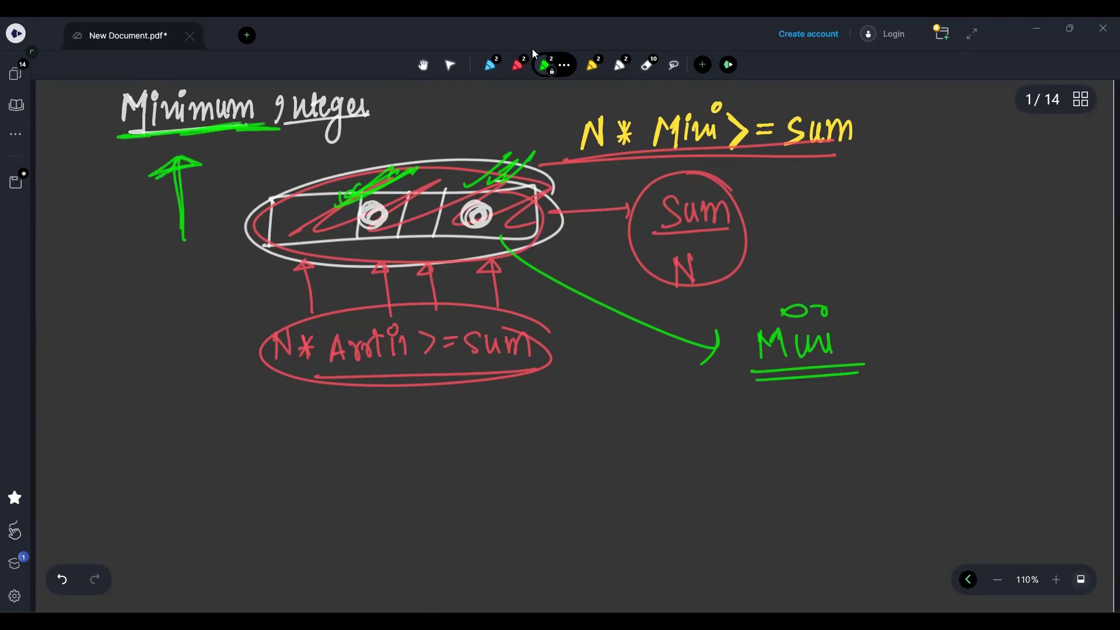
pyautogui.moveTo(357, 142)
pyautogui.mouseDown()
pyautogui.moveTo(382, 140)
pyautogui.moveTo(369, 185)
pyautogui.mouseUp()
pyautogui.moveTo(862, 89)
pyautogui.mouseDown()
pyautogui.moveTo(569, 140)
pyautogui.moveTo(807, 97)
pyautogui.mouseUp()
pyautogui.moveTo(910, 141)
pyautogui.mouseDown()
pyautogui.moveTo(986, 125)
pyautogui.moveTo(994, 134)
pyautogui.mouseUp()
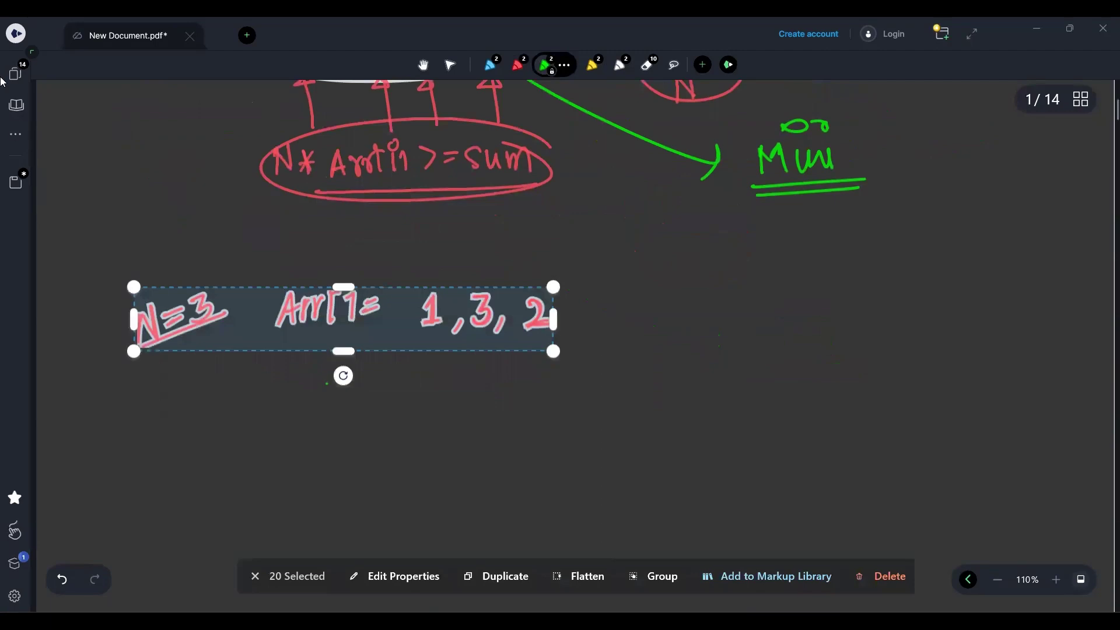
# Move the N=3 example up and box the values 1, 3, 2 in blue
pyautogui.moveTo(308, 344); pyautogui.dragTo(243, 319)
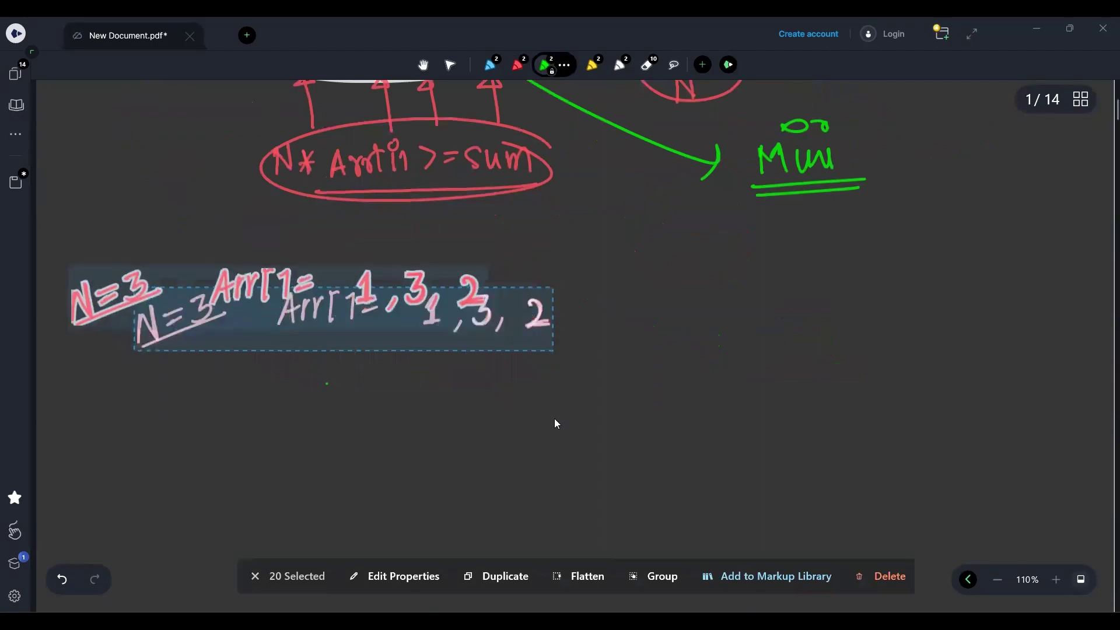
pyautogui.click(490, 64)
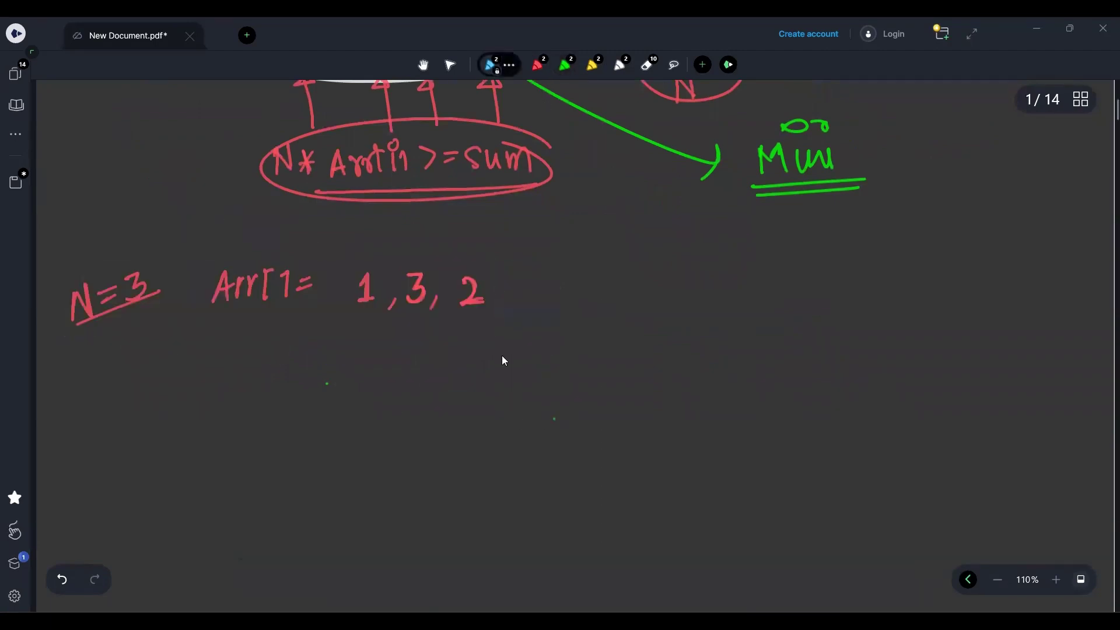
pyautogui.moveTo(350, 321)
pyautogui.mouseDown()
pyautogui.moveTo(508, 255)
pyautogui.moveTo(364, 319)
pyautogui.mouseUp()
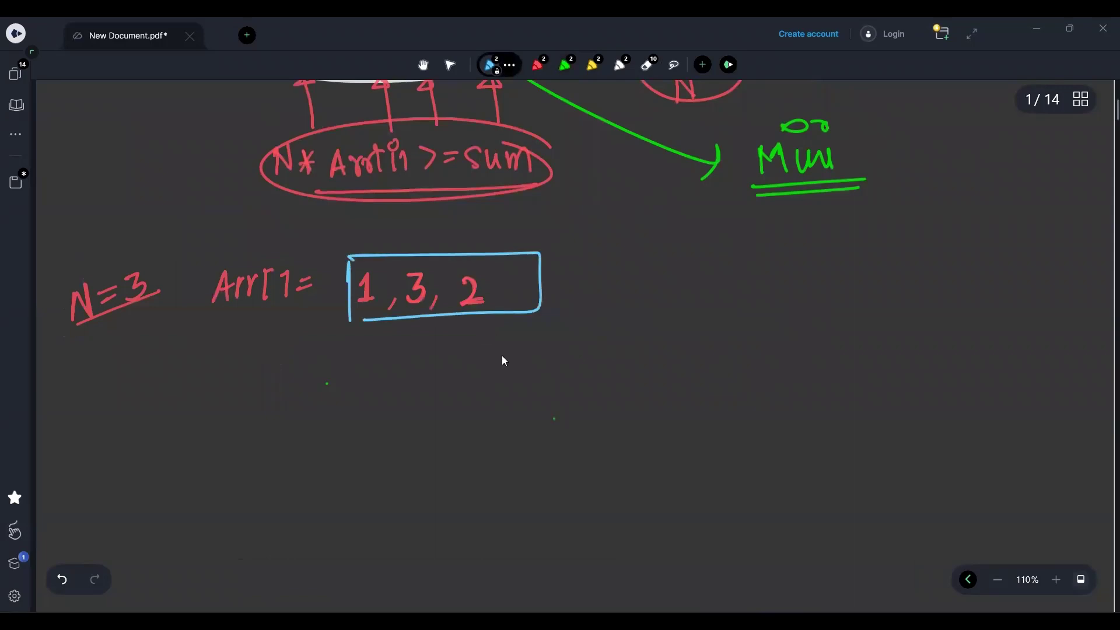
pyautogui.moveTo(394, 256); pyautogui.dragTo(395, 320)
pyautogui.moveTo(439, 261); pyautogui.dragTo(438, 313)
# Write Sum = 1+3+2 = 6 beside the boxed array
pyautogui.moveTo(634, 262); pyautogui.dragTo(615, 288)
pyautogui.moveTo(640, 267)
pyautogui.mouseDown()
pyautogui.moveTo(658, 291)
pyautogui.moveTo(692, 289)
pyautogui.mouseUp()
pyautogui.moveTo(697, 275); pyautogui.dragTo(733, 294)
pyautogui.moveTo(746, 281)
pyautogui.mouseDown()
pyautogui.moveTo(786, 293)
pyautogui.moveTo(847, 283)
pyautogui.mouseUp()
pyautogui.moveTo(746, 321); pyautogui.dragTo(783, 318)
pyautogui.moveTo(743, 332); pyautogui.dragTo(804, 326)
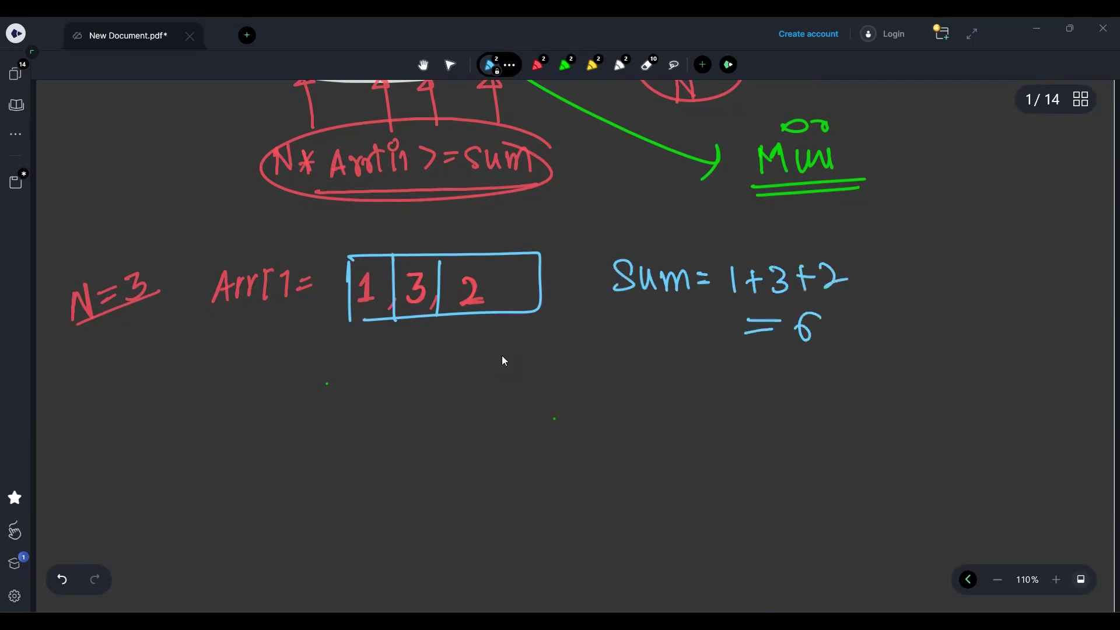
# Mark the first element with an arrow and write N * Arr[i] >= Sum in blue
pyautogui.moveTo(364, 343); pyautogui.dragTo(367, 403)
pyautogui.moveTo(352, 357); pyautogui.dragTo(378, 355)
pyautogui.moveTo(368, 401); pyautogui.dragTo(365, 343)
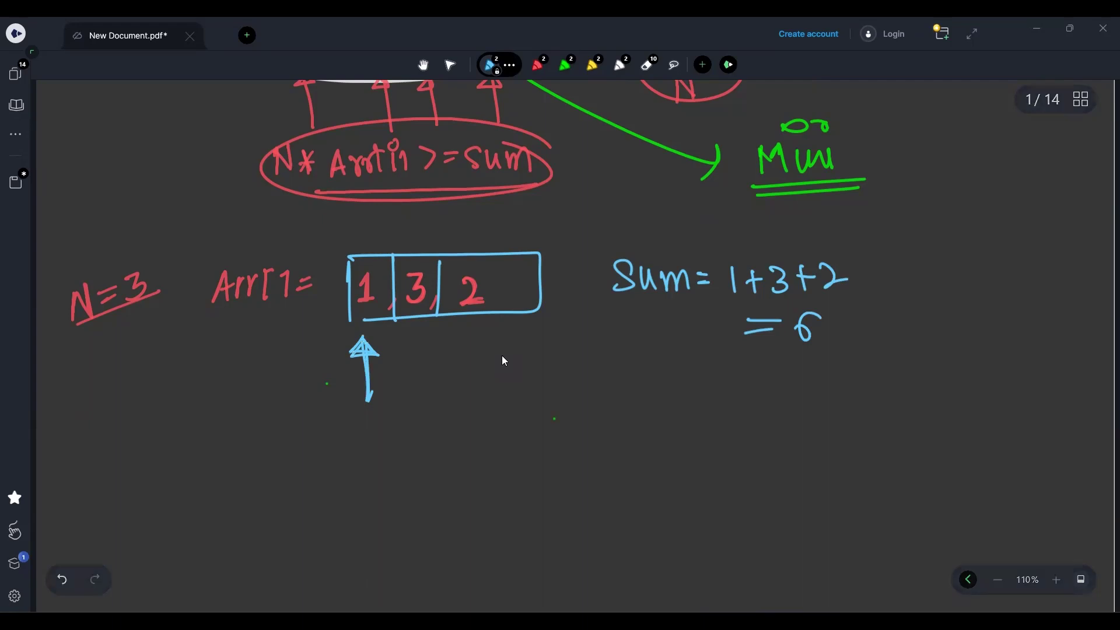
pyautogui.scroll(2, 502, 355)
pyautogui.scroll(1, 502, 359)
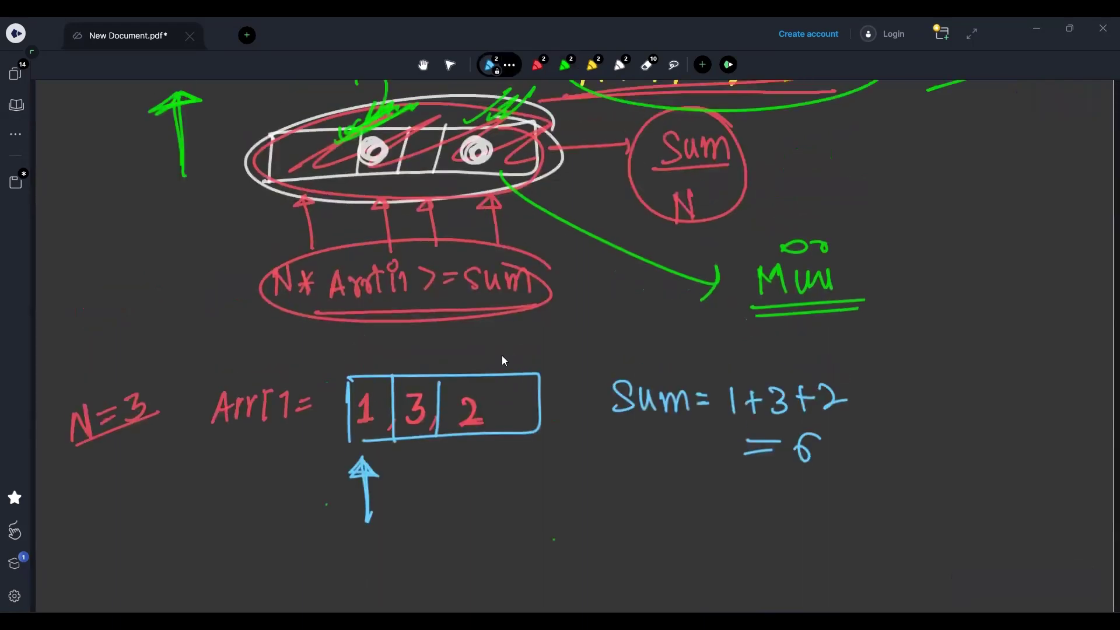
pyautogui.moveTo(799, 525)
pyautogui.mouseDown()
pyautogui.moveTo(800, 551)
pyautogui.moveTo(817, 551)
pyautogui.moveTo(851, 547)
pyautogui.moveTo(879, 523)
pyautogui.moveTo(966, 518)
pyautogui.moveTo(958, 511)
pyautogui.mouseUp()
pyautogui.moveTo(976, 516)
pyautogui.mouseDown()
pyautogui.moveTo(998, 530)
pyautogui.moveTo(1022, 516)
pyautogui.mouseUp()
pyautogui.moveTo(1017, 526)
pyautogui.mouseDown()
pyautogui.moveTo(1087, 535)
pyautogui.moveTo(1101, 524)
pyautogui.mouseUp()
pyautogui.scroll(-3, 501, 356)
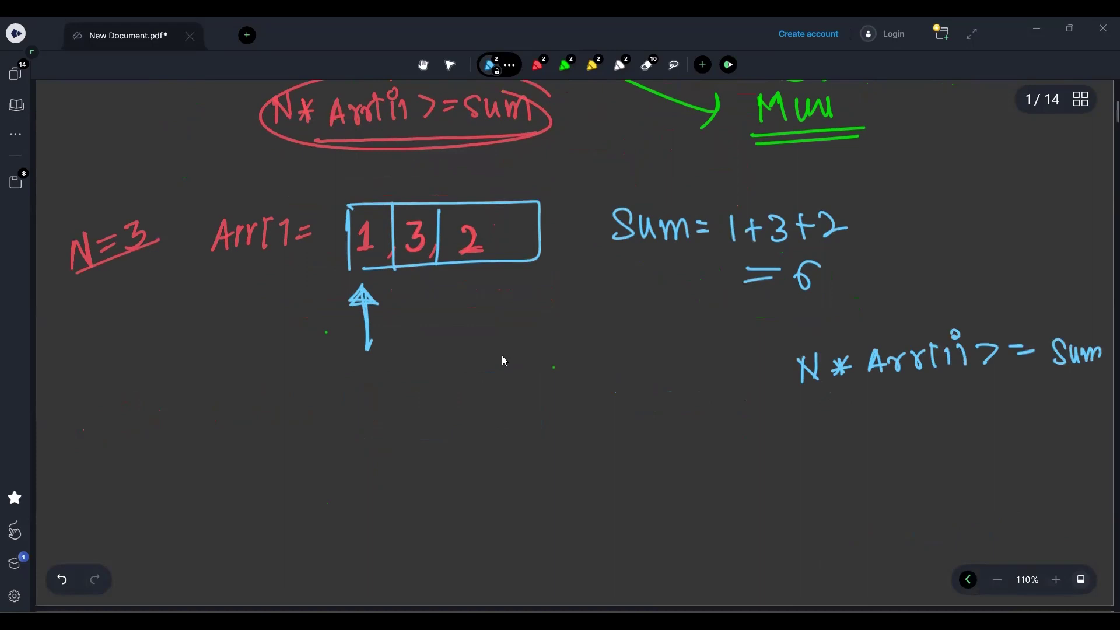
# Underline N=3, then write 3*1>=6 under the first element and cross it out
pyautogui.moveTo(83, 274); pyautogui.dragTo(188, 238)
pyautogui.moveTo(81, 280); pyautogui.dragTo(176, 252)
pyautogui.moveTo(272, 374)
pyautogui.mouseDown()
pyautogui.moveTo(273, 403)
pyautogui.moveTo(311, 405)
pyautogui.moveTo(302, 402)
pyautogui.mouseUp()
pyautogui.moveTo(338, 383); pyautogui.dragTo(357, 403)
pyautogui.moveTo(371, 383); pyautogui.dragTo(376, 414)
pyautogui.moveTo(412, 395); pyautogui.dragTo(446, 404)
pyautogui.moveTo(266, 428); pyautogui.dragTo(460, 420)
pyautogui.moveTo(362, 439); pyautogui.dragTo(383, 456)
pyautogui.moveTo(381, 434); pyautogui.dragTo(356, 466)
# Mark the 3 with an arrow and write its test 3*3>=6, giving 9>=6
pyautogui.moveTo(416, 286); pyautogui.dragTo(426, 273)
pyautogui.moveTo(428, 277)
pyautogui.mouseDown()
pyautogui.moveTo(429, 311)
pyautogui.moveTo(435, 286)
pyautogui.mouseUp()
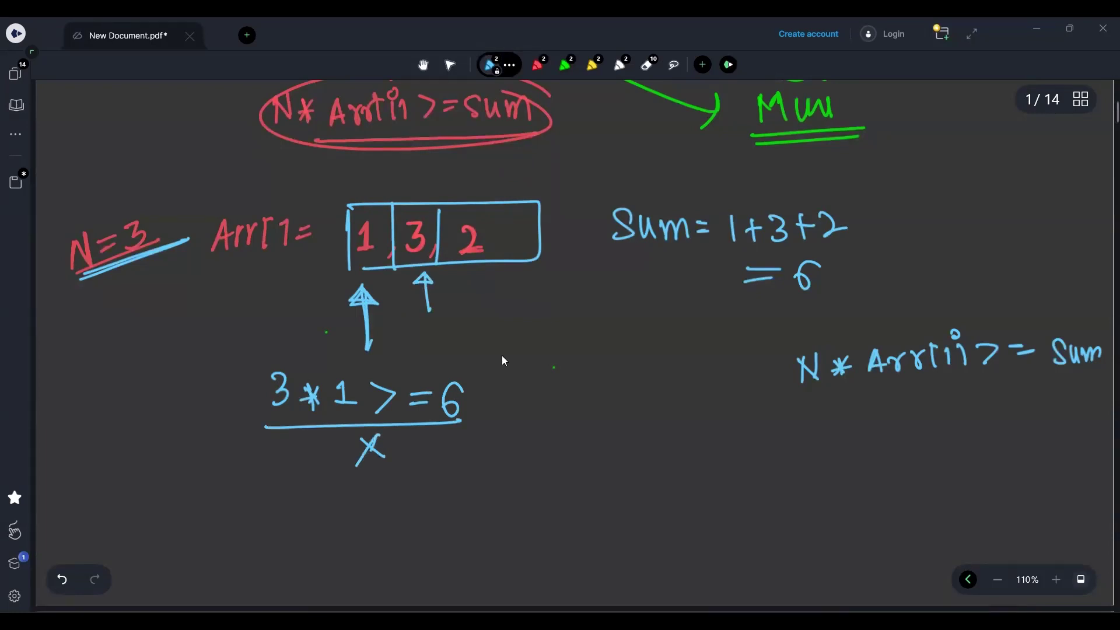
pyautogui.moveTo(480, 322)
pyautogui.mouseDown()
pyautogui.moveTo(531, 342)
pyautogui.moveTo(625, 324)
pyautogui.mouseUp()
pyautogui.moveTo(609, 334); pyautogui.dragTo(625, 333)
pyautogui.moveTo(650, 317); pyautogui.dragTo(638, 340)
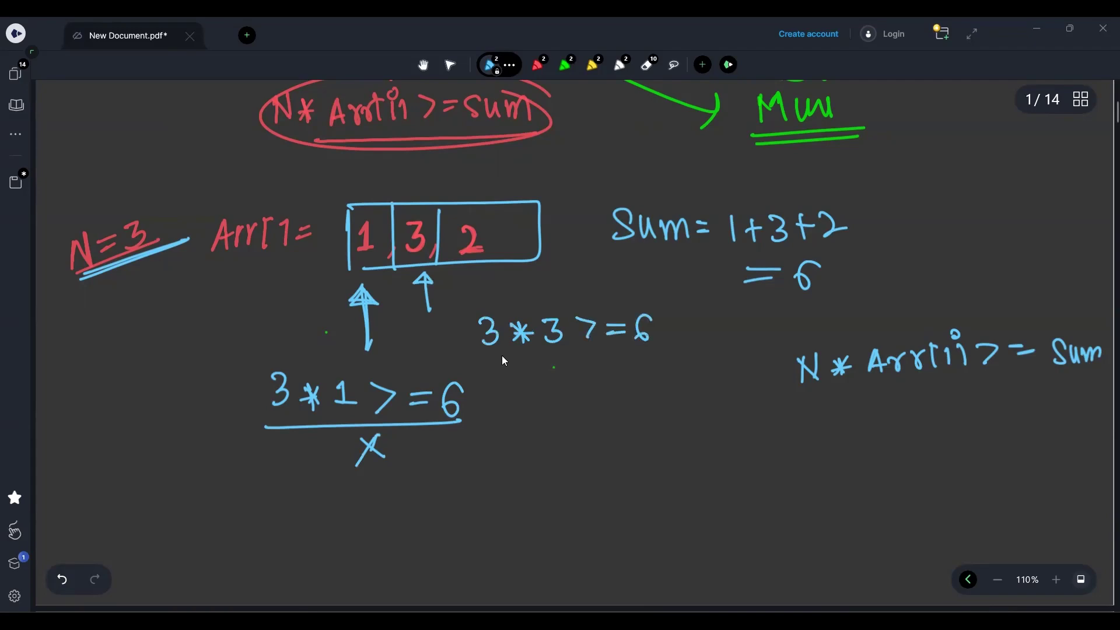
pyautogui.moveTo(591, 367); pyautogui.dragTo(580, 392)
pyautogui.moveTo(604, 369)
pyautogui.mouseDown()
pyautogui.moveTo(617, 386)
pyautogui.moveTo(636, 376)
pyautogui.moveTo(655, 388)
pyautogui.mouseUp()
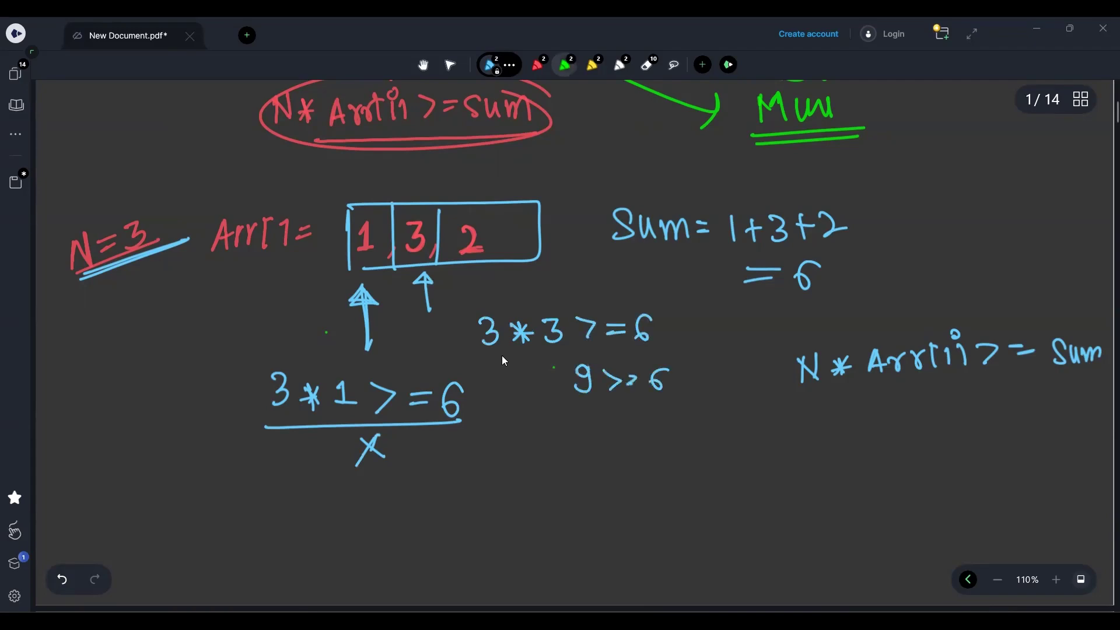
# In green, circle the 3, dot the 2 and write 3x2
pyautogui.click(565, 64)
pyautogui.moveTo(431, 214)
pyautogui.mouseDown()
pyautogui.moveTo(408, 264)
pyautogui.moveTo(429, 263)
pyautogui.moveTo(419, 211)
pyautogui.mouseUp()
pyautogui.click(497, 214)
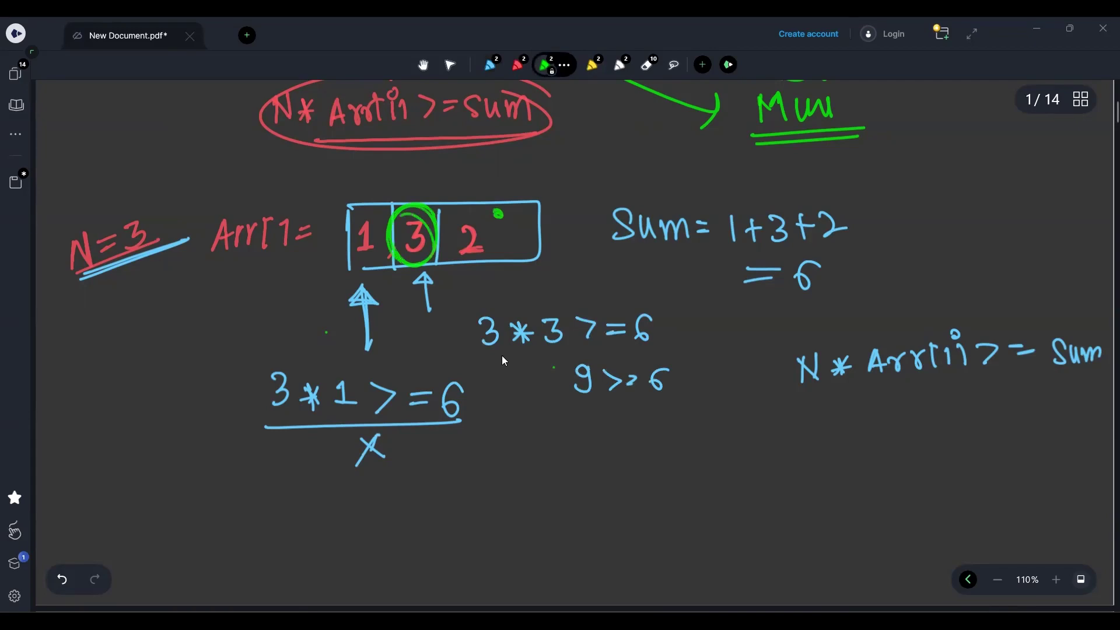
pyautogui.moveTo(525, 480); pyautogui.dragTo(569, 496)
pyautogui.moveTo(570, 478); pyautogui.dragTo(555, 494)
pyautogui.moveTo(462, 481)
pyautogui.mouseDown()
pyautogui.moveTo(465, 509)
pyautogui.moveTo(515, 502)
pyautogui.mouseUp()
pyautogui.moveTo(515, 480)
pyautogui.mouseDown()
pyautogui.moveTo(496, 503)
pyautogui.moveTo(574, 480)
pyautogui.moveTo(555, 507)
pyautogui.moveTo(574, 509)
pyautogui.mouseUp()
# Write 6 >= 6 in green, circle the result and circle the 2 in the array
pyautogui.moveTo(614, 474); pyautogui.dragTo(604, 489)
pyautogui.moveTo(554, 527); pyautogui.dragTo(551, 557)
pyautogui.moveTo(573, 535); pyautogui.dragTo(590, 554)
pyautogui.moveTo(617, 527)
pyautogui.mouseDown()
pyautogui.moveTo(606, 548)
pyautogui.moveTo(668, 513)
pyautogui.mouseUp()
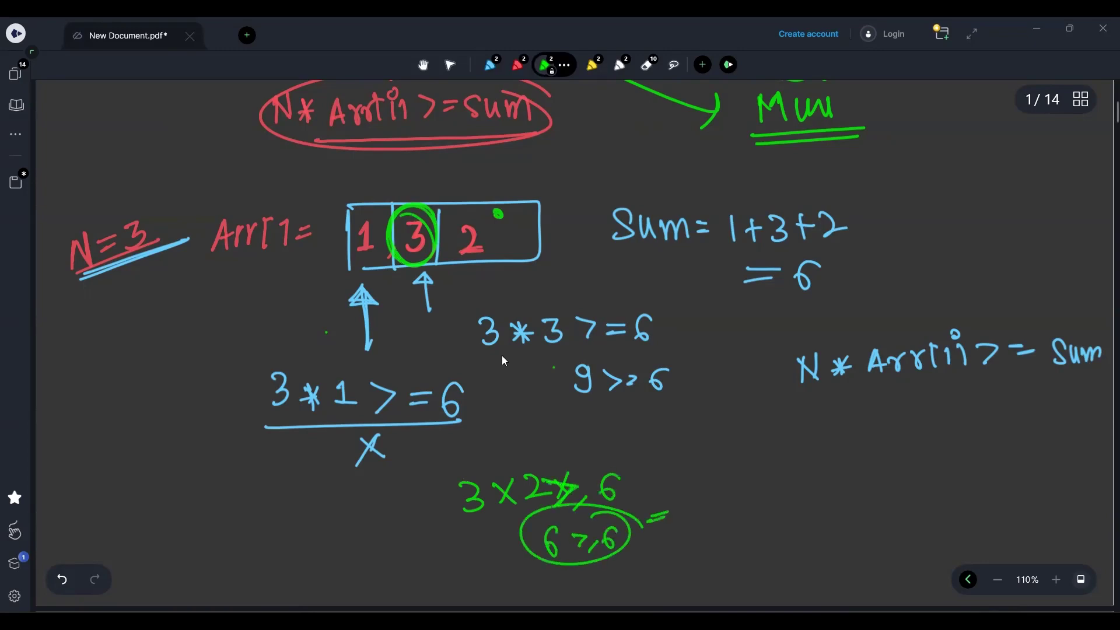
pyautogui.moveTo(498, 210)
pyautogui.mouseDown()
pyautogui.moveTo(455, 254)
pyautogui.moveTo(499, 214)
pyautogui.mouseUp()
# In white, tick the 3 and 2 and write min(3,2) = 2
pyautogui.click(620, 64)
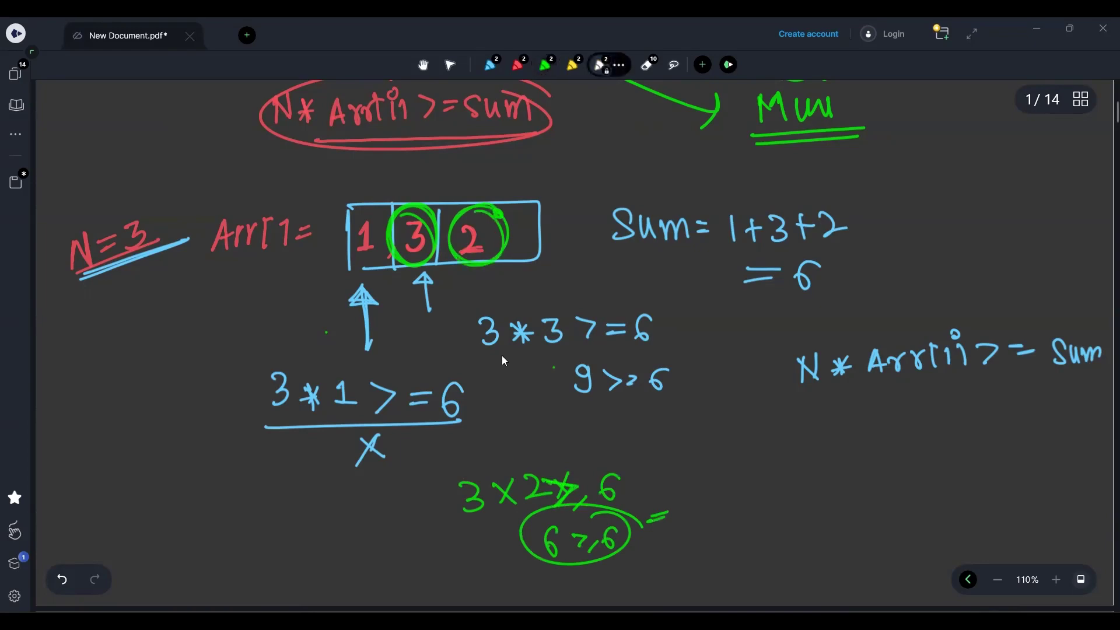
pyautogui.moveTo(394, 198)
pyautogui.mouseDown()
pyautogui.moveTo(436, 174)
pyautogui.moveTo(525, 164)
pyautogui.mouseUp()
pyautogui.moveTo(825, 482)
pyautogui.mouseDown()
pyautogui.moveTo(830, 506)
pyautogui.moveTo(849, 515)
pyautogui.mouseUp()
pyautogui.moveTo(865, 489); pyautogui.dragTo(898, 499)
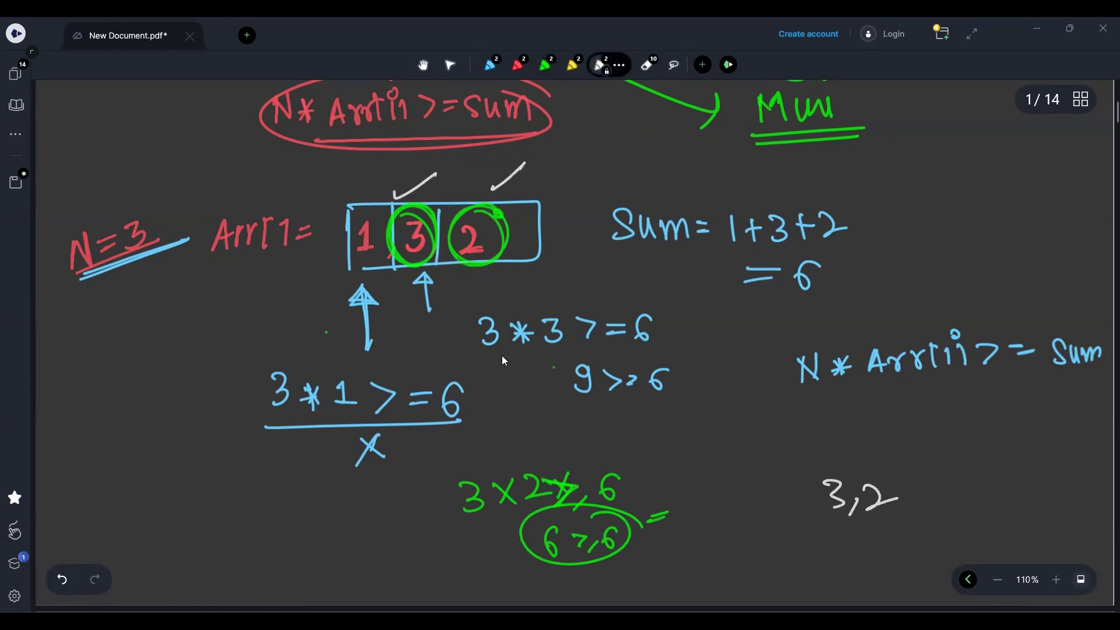
pyautogui.moveTo(742, 513); pyautogui.dragTo(799, 512)
pyautogui.moveTo(816, 462); pyautogui.dragTo(823, 516)
pyautogui.moveTo(876, 455); pyautogui.dragTo(886, 522)
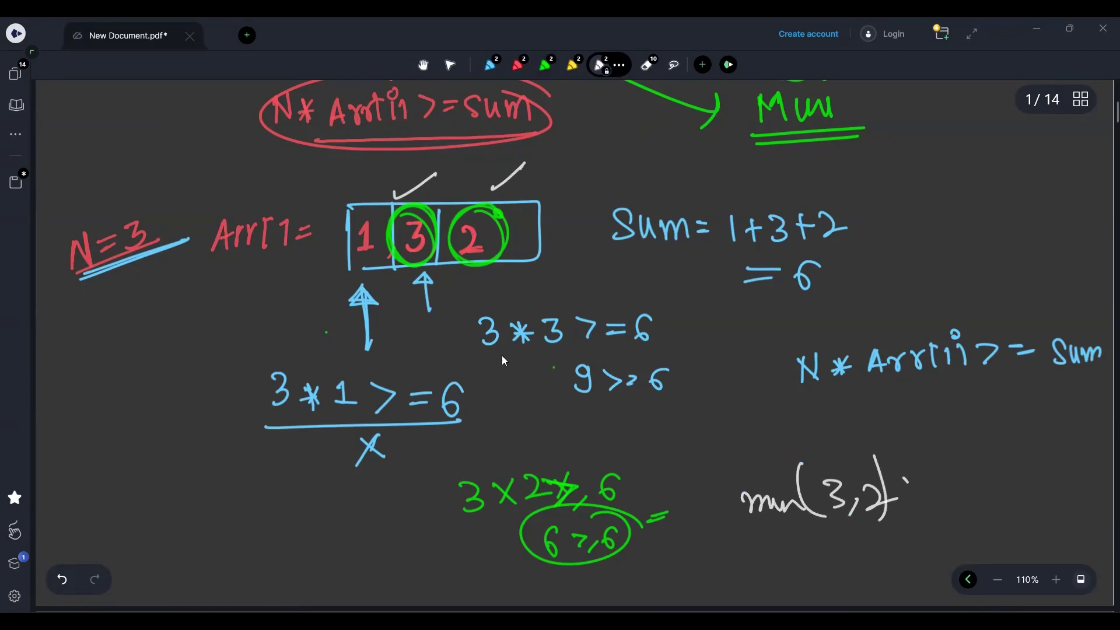
pyautogui.moveTo(915, 488); pyautogui.dragTo(936, 487)
pyautogui.moveTo(913, 496); pyautogui.dragTo(977, 506)
# Back in the editor, replace the placeholder comment with a sum declaration and summing loop
pyautogui.click(1044, 26)
pyautogui.moveTo(653, 218); pyautogui.dragTo(555, 218)
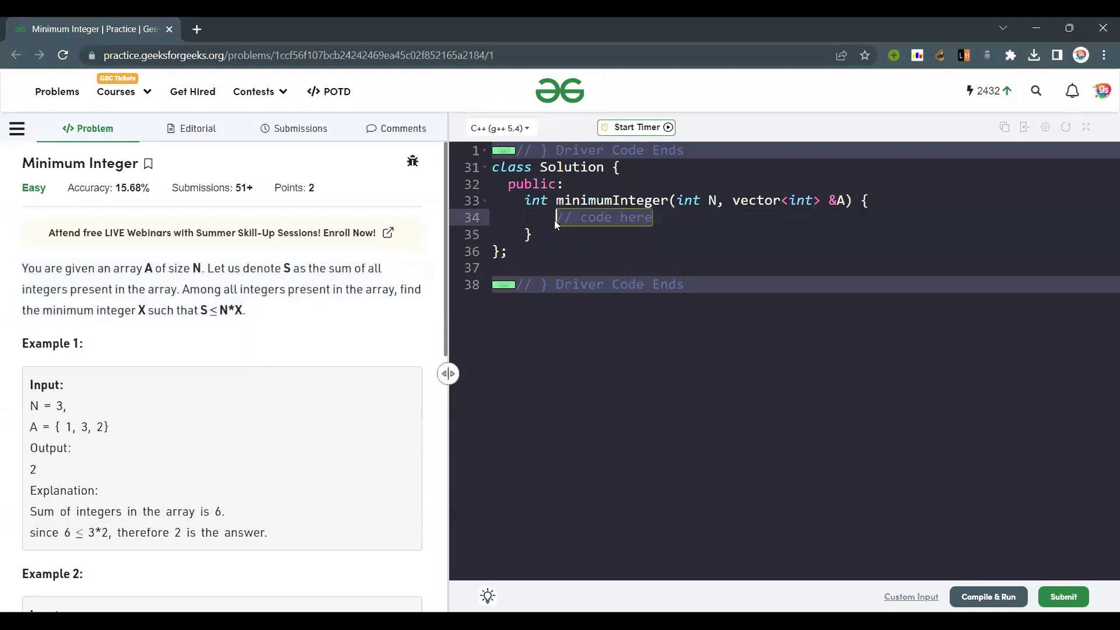
pyautogui.write('long long ')
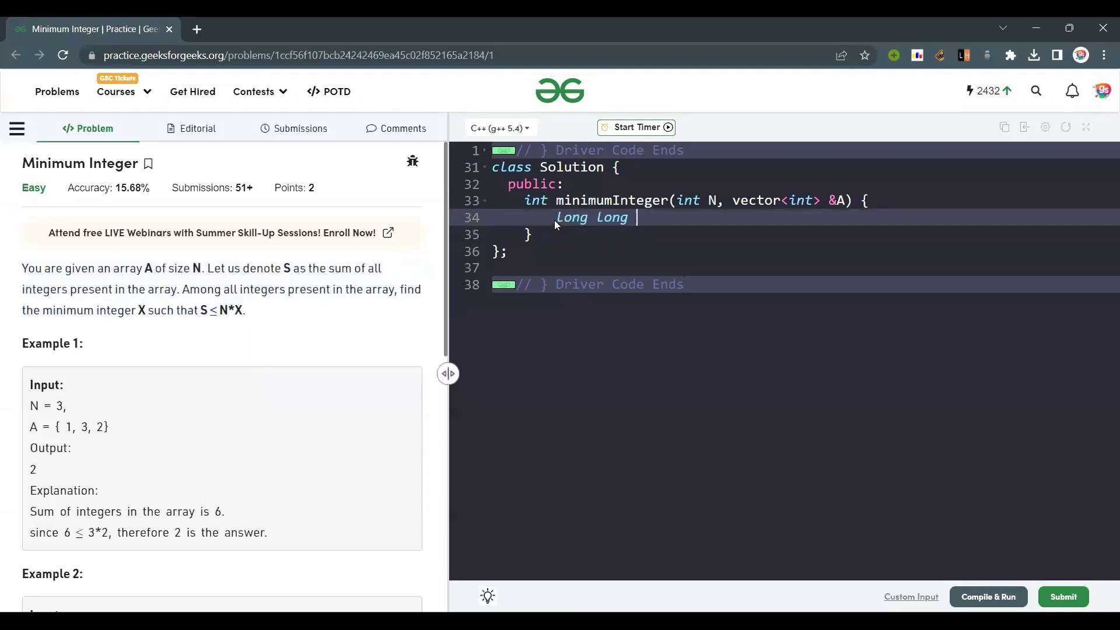
pyautogui.write('sum=0;')
pyautogui.press('Return')
pyautogui.write('f')
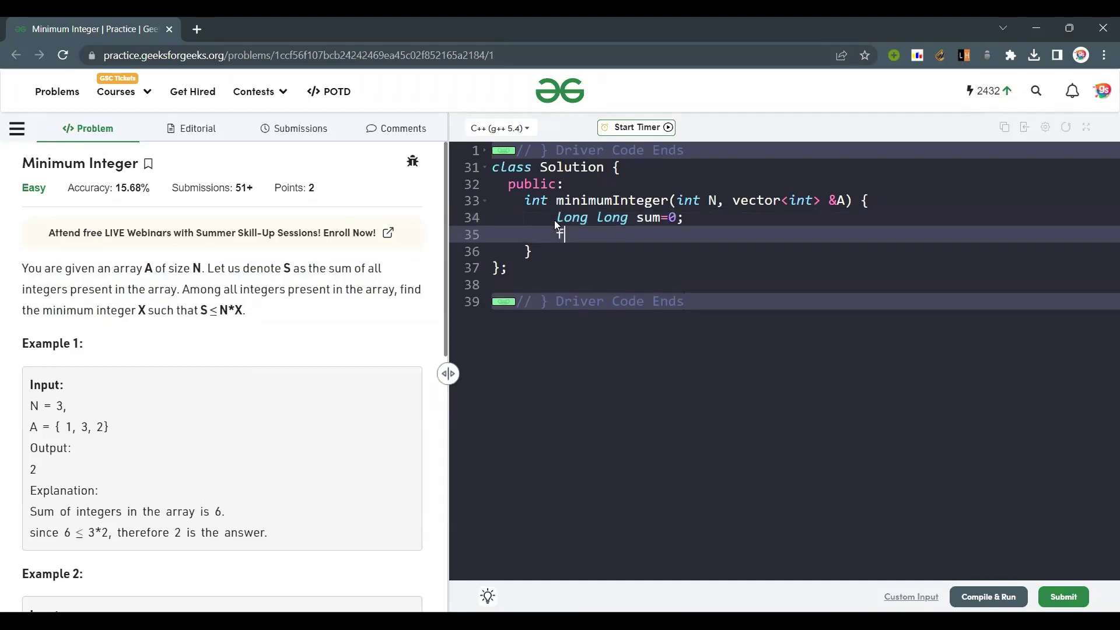
pyautogui.write('or(int i=0;i<N')
pyautogui.write(';i++')
pyautogui.write(' sum+')
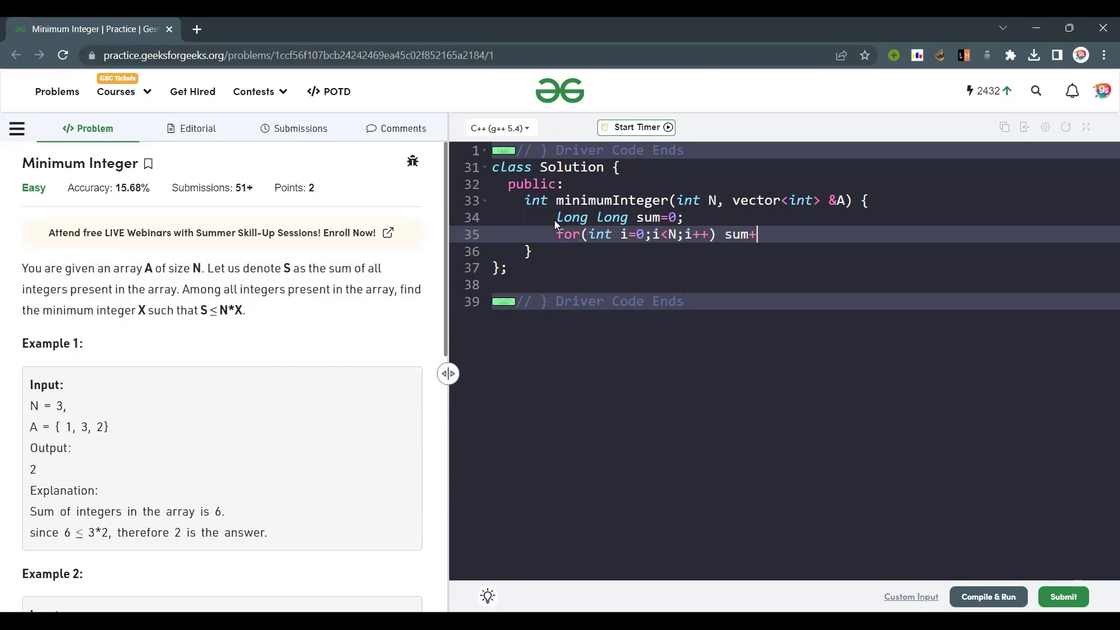
pyautogui.write('=A[i]')
pyautogui.write(';')
pyautogui.press('Return')
pyautogui.press('Return')
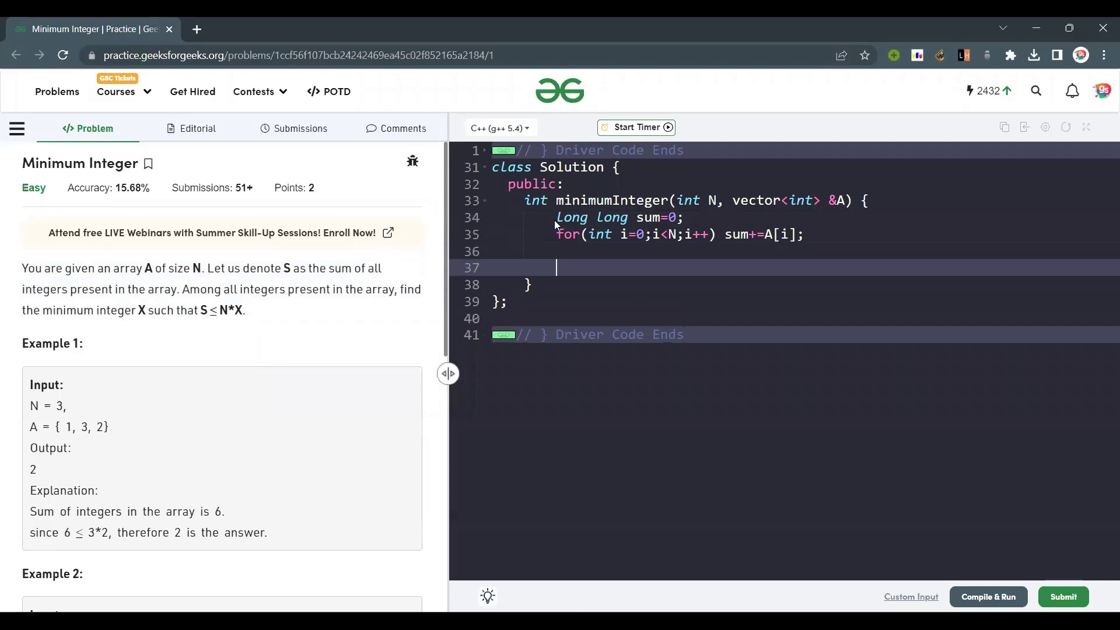
pyautogui.write('for(int i0')
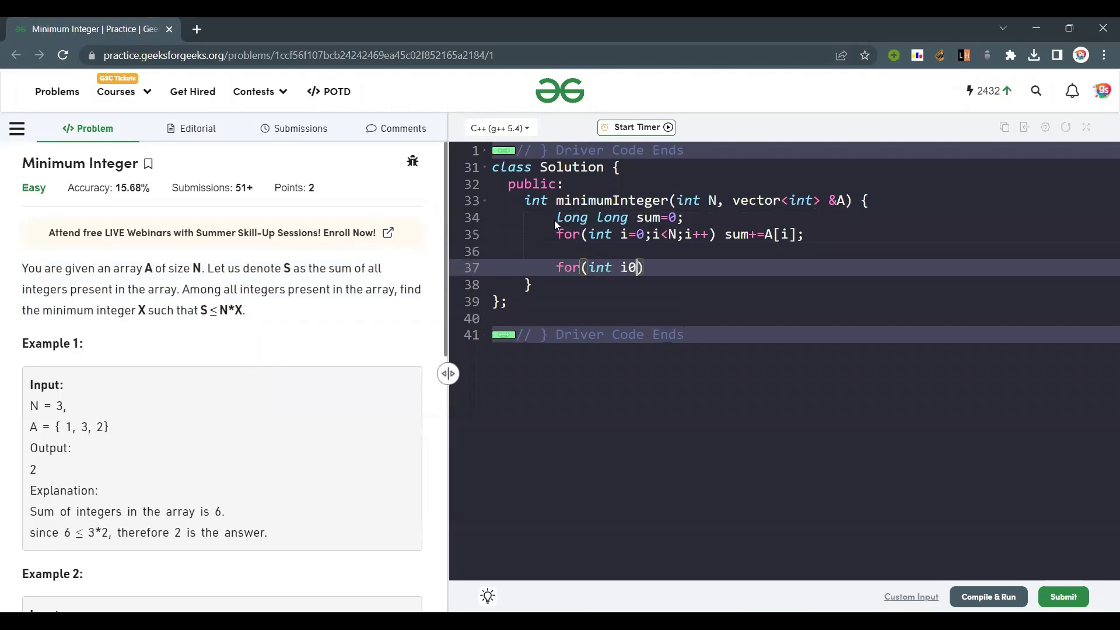
# Add a second loop from i=0 with the condition if(N*A[i]>=sum)
pyautogui.press('BackSpace')
pyautogui.write('=0;')
pyautogui.write('i<N;i++)')
pyautogui.press('Return')
pyautogui.write('{')
pyautogui.press('Return')
pyautogui.write('i')
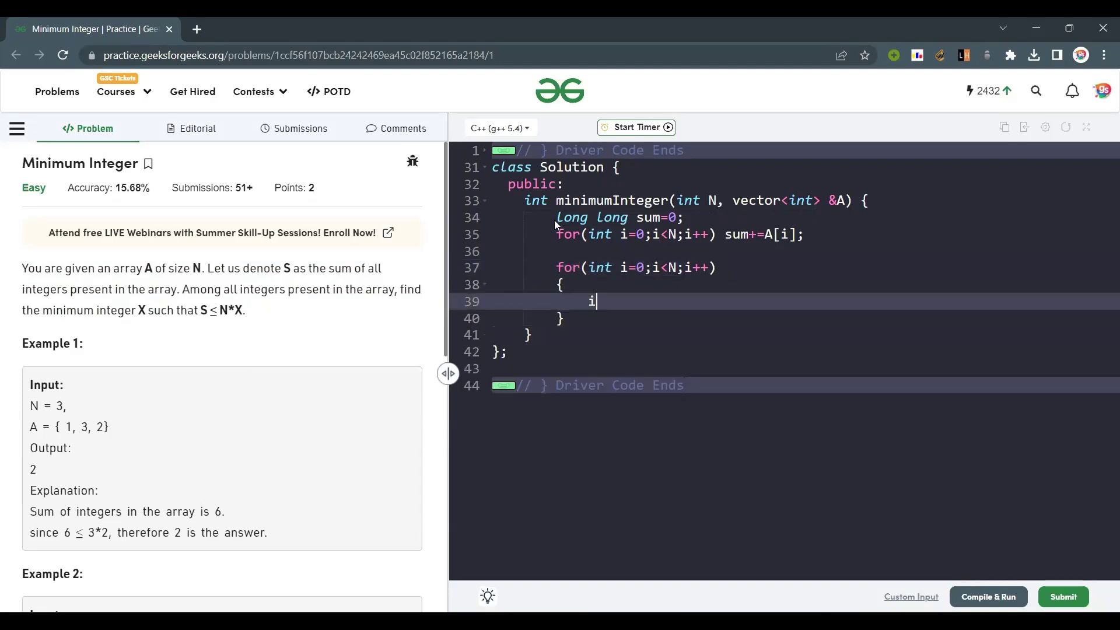
pyautogui.write('f(')
pyautogui.write('A[')
pyautogui.press('BackSpace')
pyautogui.press('BackSpace')
pyautogui.write('N')
pyautogui.write('*A')
pyautogui.write('[i]>')
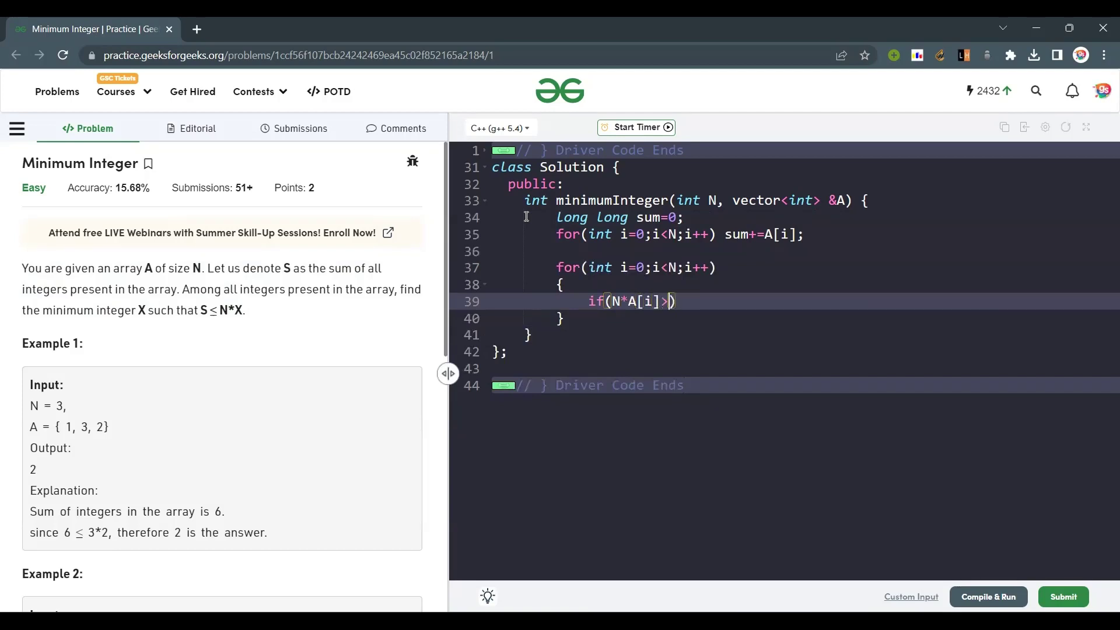
pyautogui.write('=sum')
# Declare int mini=1e9, add mini=min(mini,A[i]) after the if, and return mini
pyautogui.press('Up')
pyautogui.press('Up')
pyautogui.press('Up')
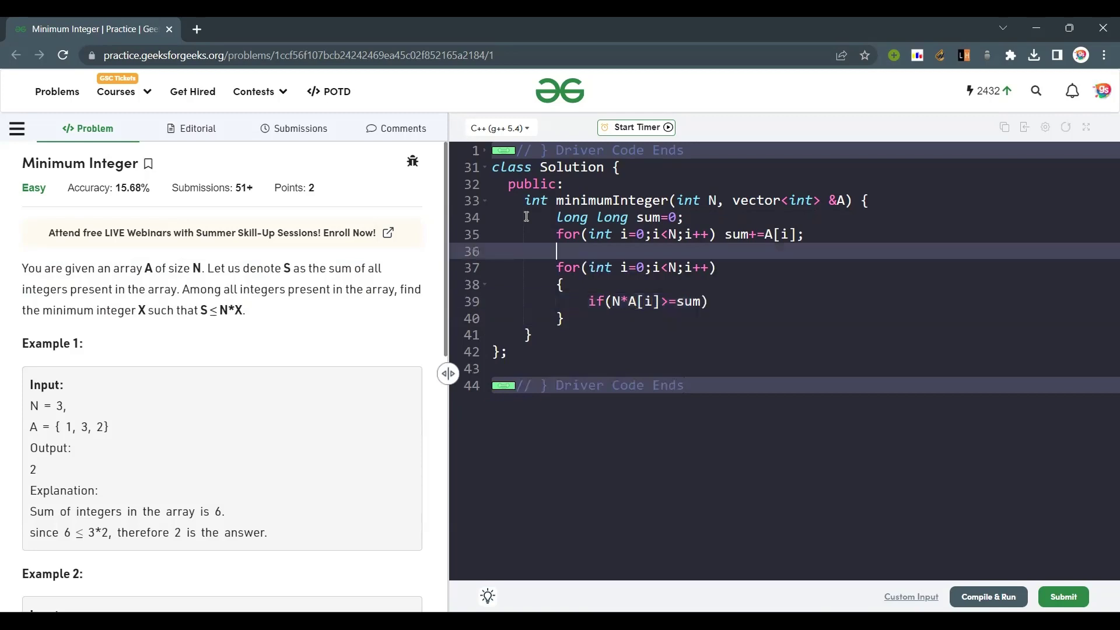
pyautogui.press('Return')
pyautogui.write('int m')
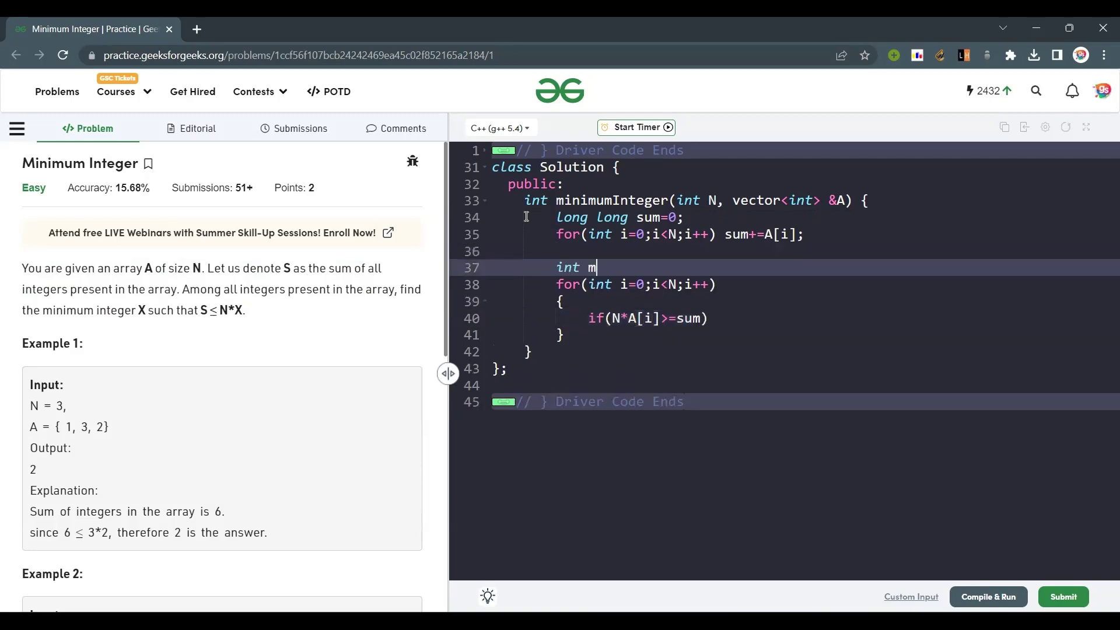
pyautogui.write('ini=1e9;')
pyautogui.press('Down')
pyautogui.press('Down')
pyautogui.press('Down')
pyautogui.press('Right')
pyautogui.press('Right')
pyautogui.press('Right')
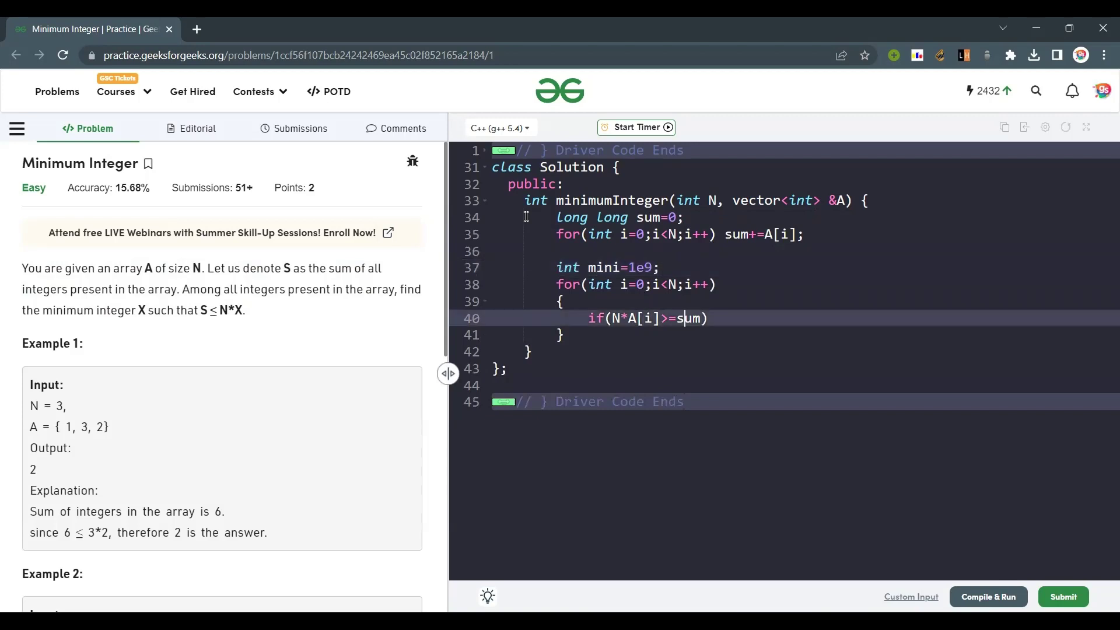
pyautogui.press('End')
pyautogui.write('mini=min')
pyautogui.write('(min')
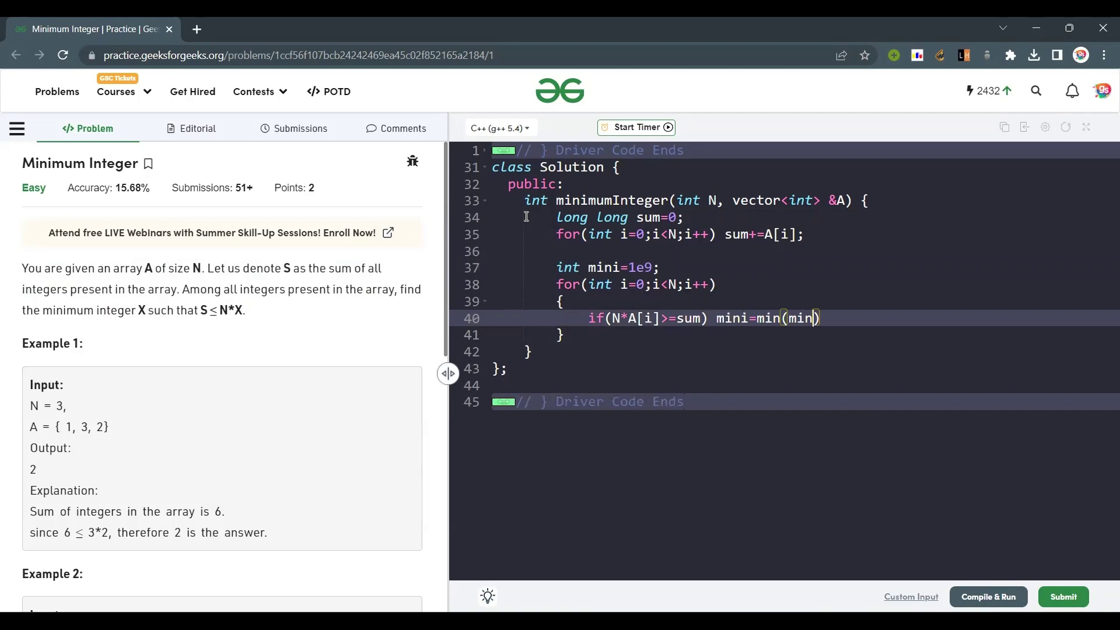
pyautogui.write('i,')
pyautogui.write('A[i]')
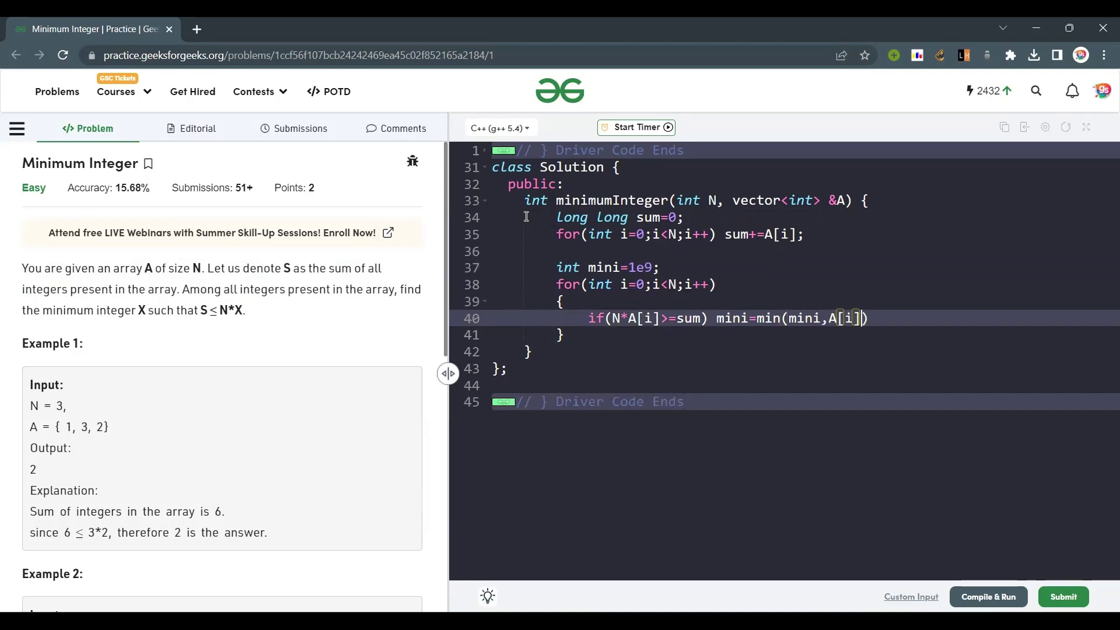
pyautogui.write(');')
pyautogui.press('Down')
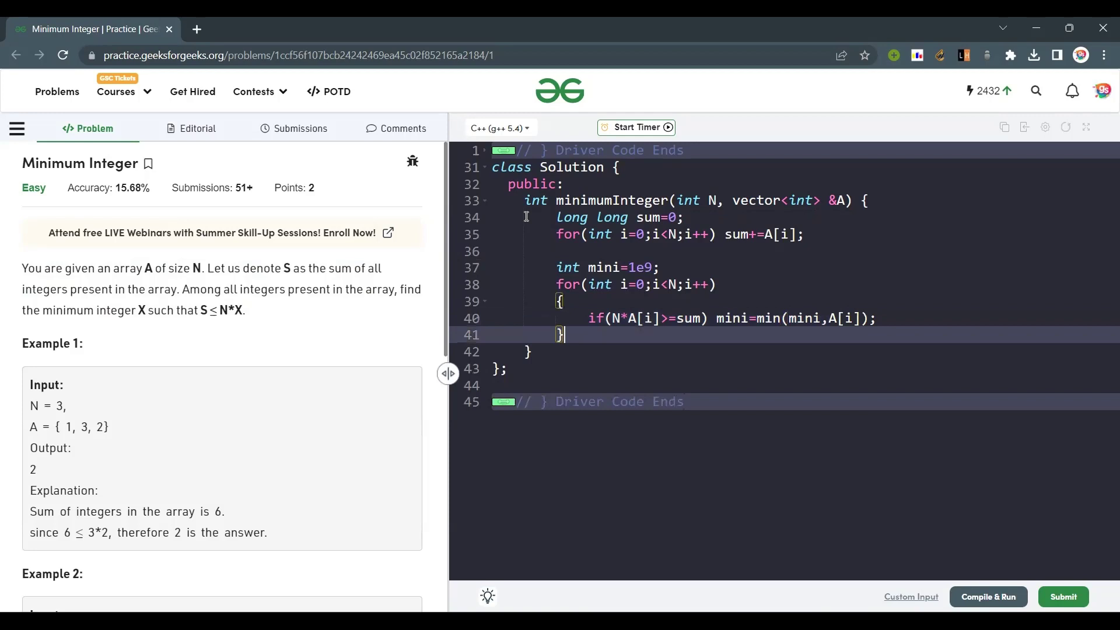
pyautogui.press('Return')
pyautogui.write('return min')
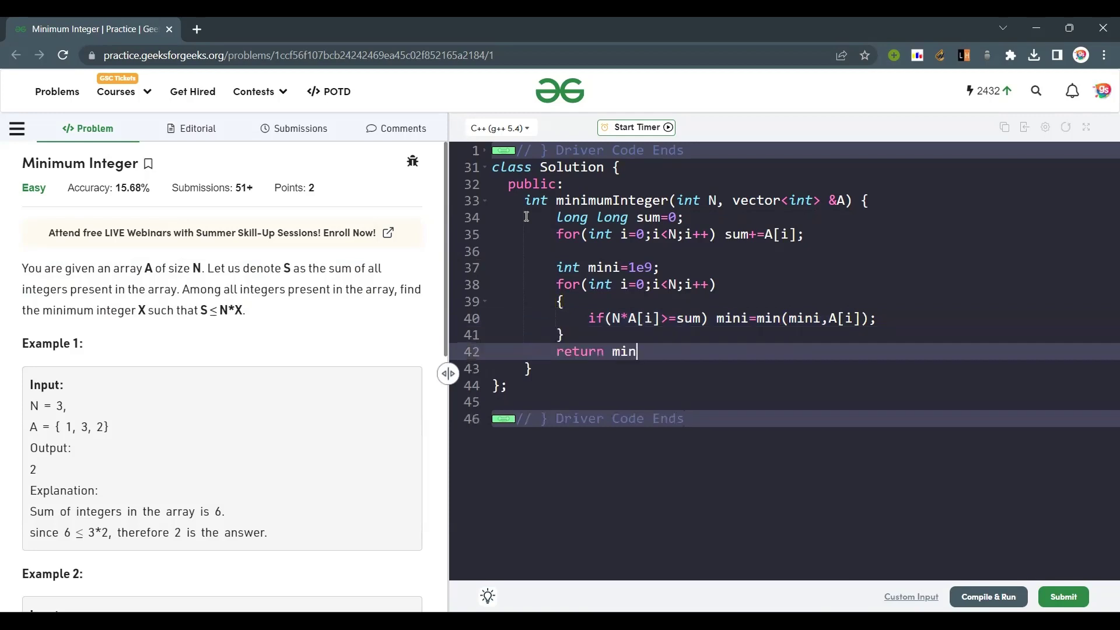
pyautogui.write('i;')
pyautogui.press('Up')
pyautogui.press('Up')
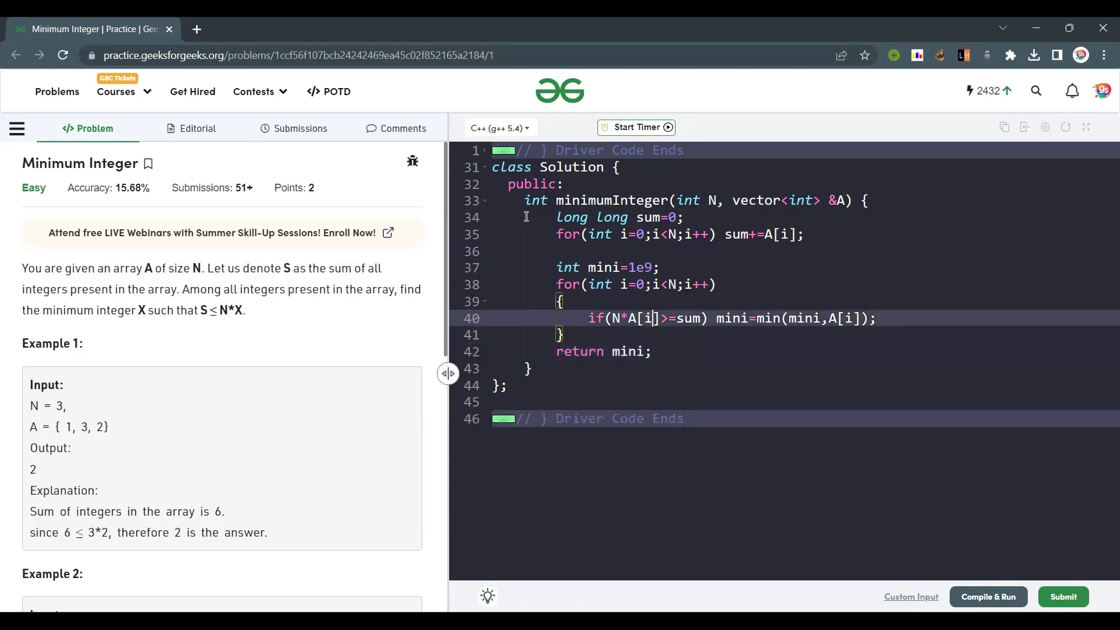
# Insert 1LL* between N* and A[i] on line 40, given the 10^9 value bound
pyautogui.press('Left')
pyautogui.press('Left')
pyautogui.scroll(-2, 175, 441)
pyautogui.scroll(-3, 156, 478)
pyautogui.scroll(-1, 147, 414)
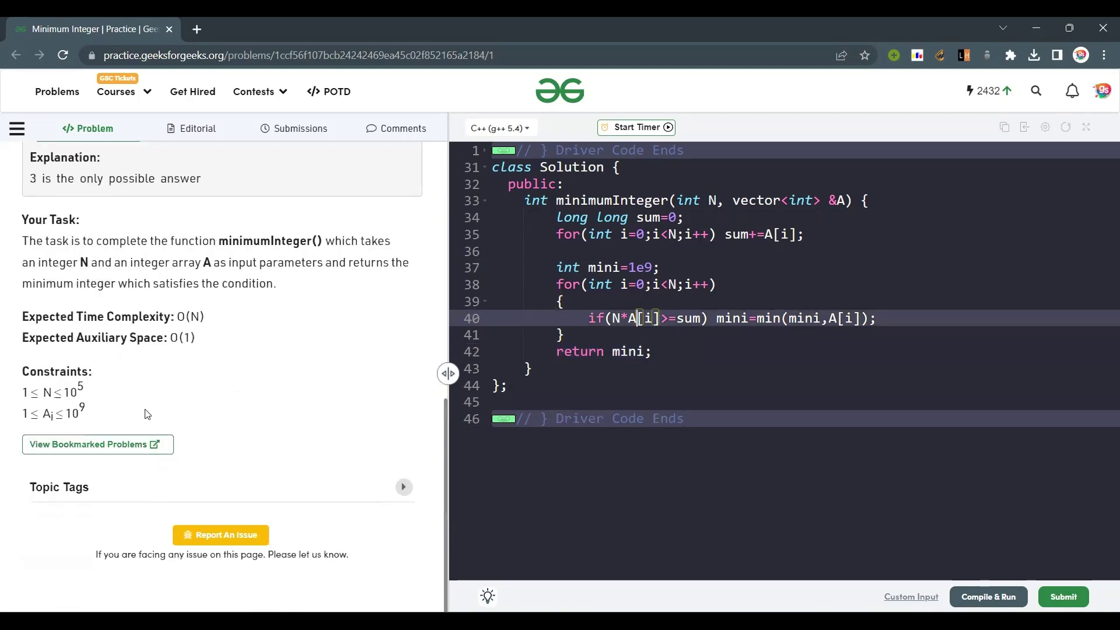
pyautogui.moveTo(98, 412); pyautogui.dragTo(77, 408)
pyautogui.click(70, 410)
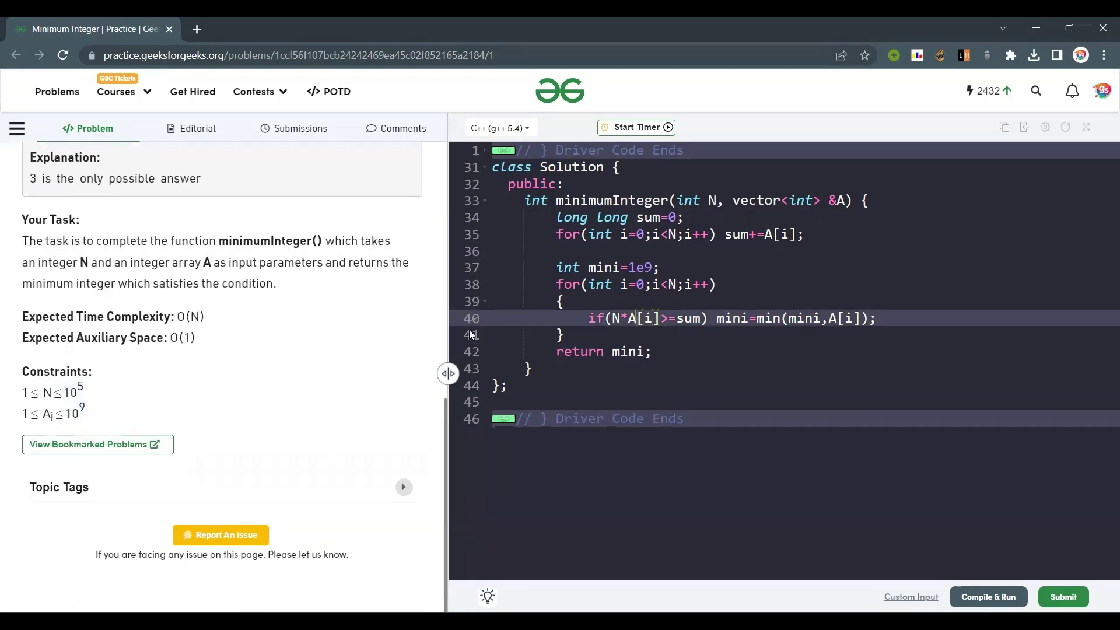
pyautogui.moveTo(610, 318); pyautogui.dragTo(660, 318)
pyautogui.click(626, 317)
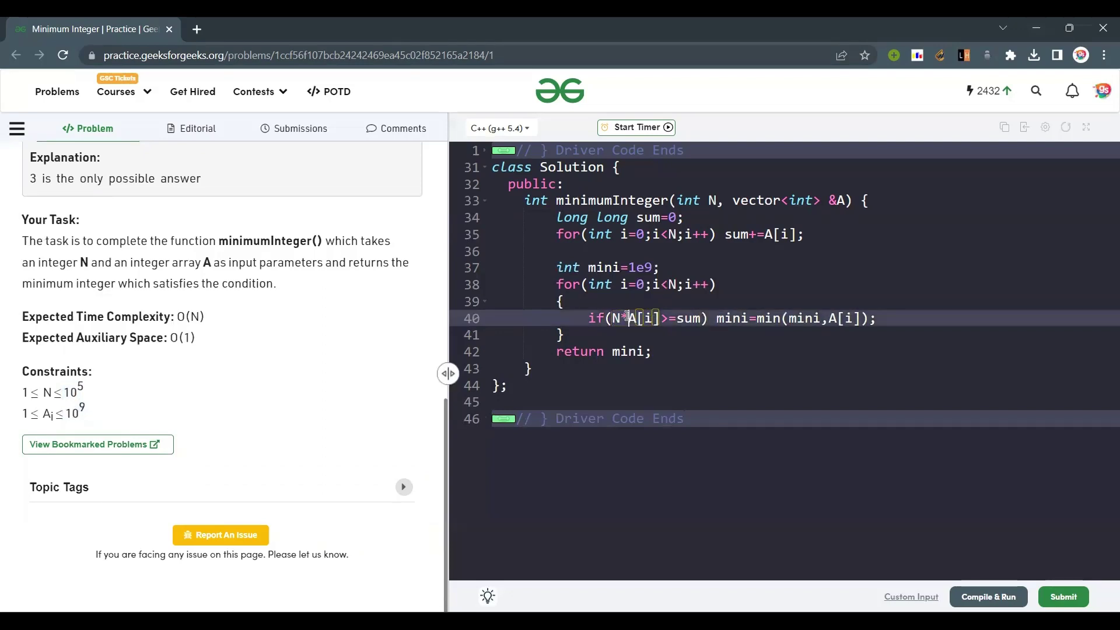
pyautogui.write('1')
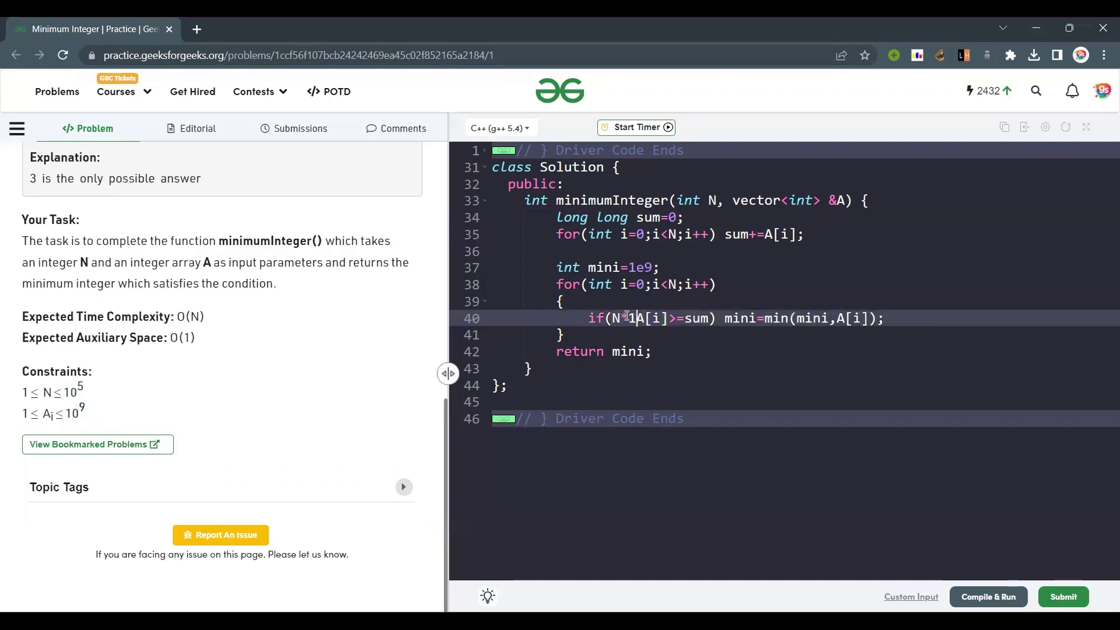
pyautogui.write('LL*')
pyautogui.press('Right')
pyautogui.press('Right')
pyautogui.press('Right')
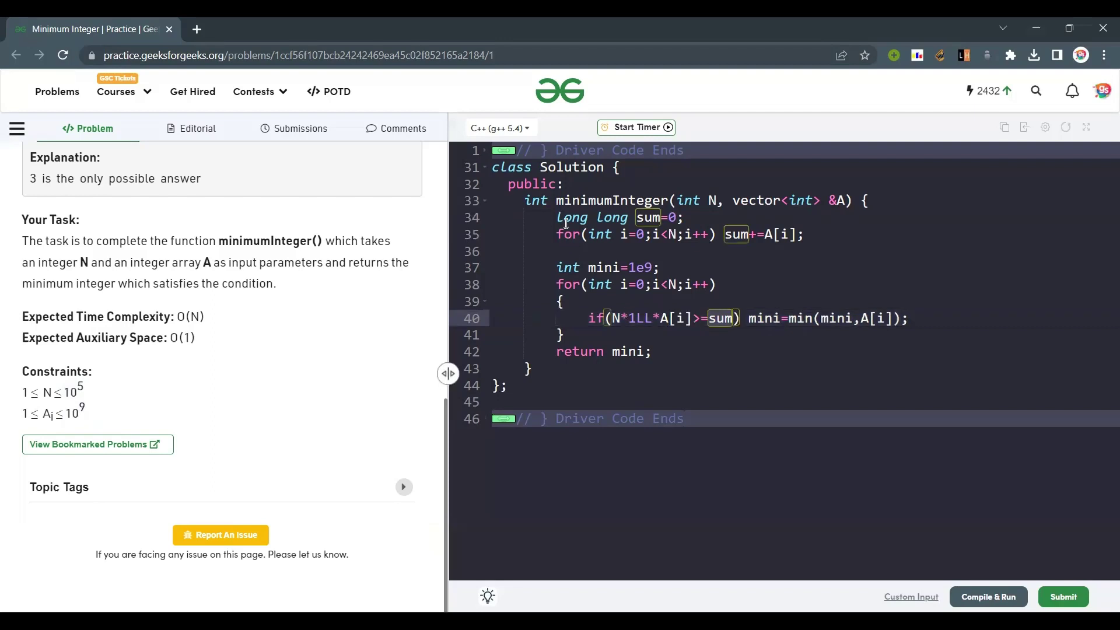
pyautogui.moveTo(559, 218); pyautogui.dragTo(632, 217)
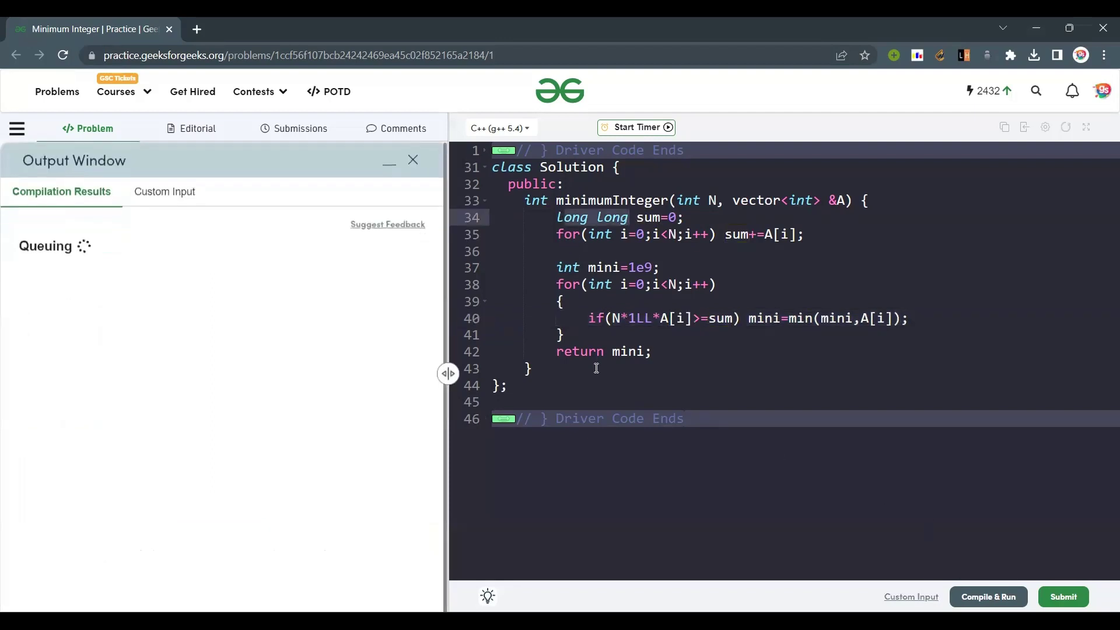
# Submit the minimumInteger C++ solution for all 1115 test cases, then collapse the results panel
pyautogui.moveTo(651, 351)
pyautogui.mouseDown()
pyautogui.moveTo(442, 223)
pyautogui.moveTo(492, 219)
pyautogui.mouseUp()
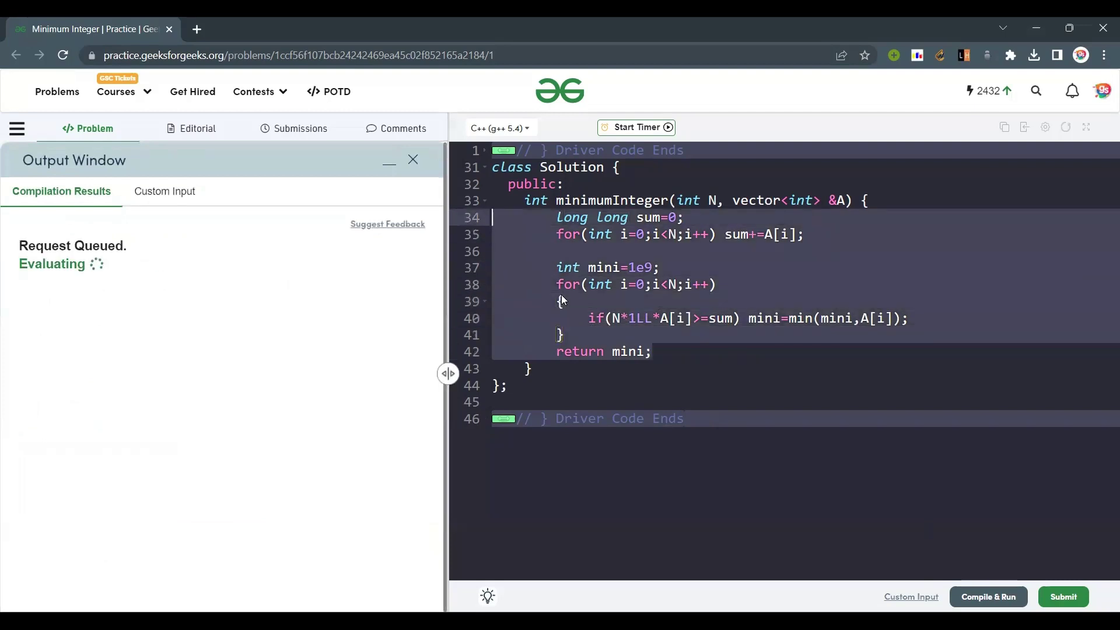
pyautogui.click(562, 298)
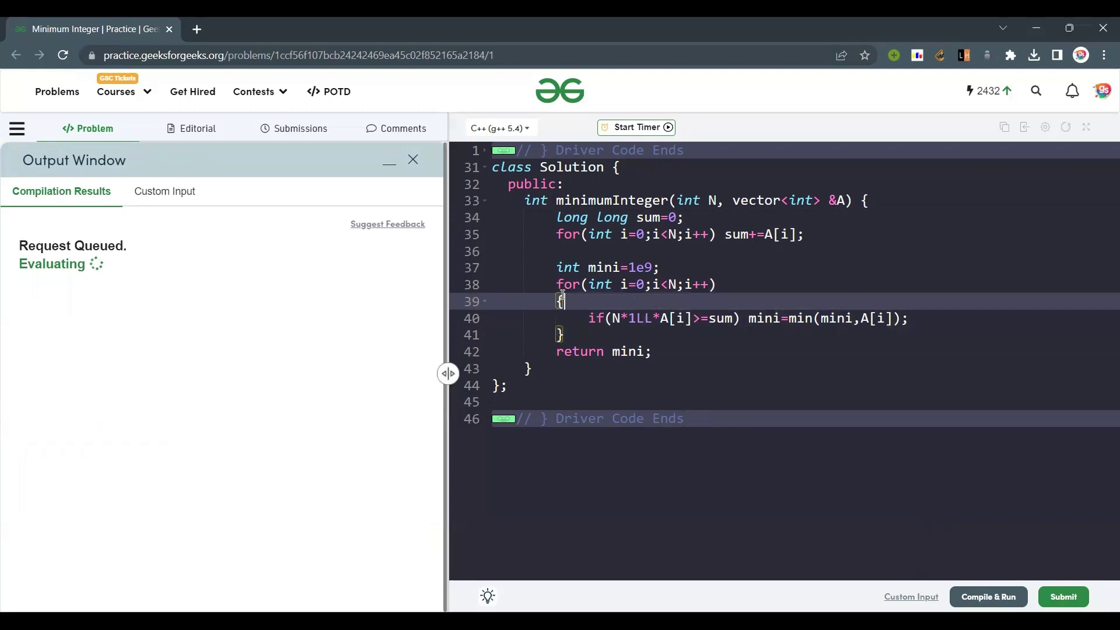
pyautogui.click(1076, 595)
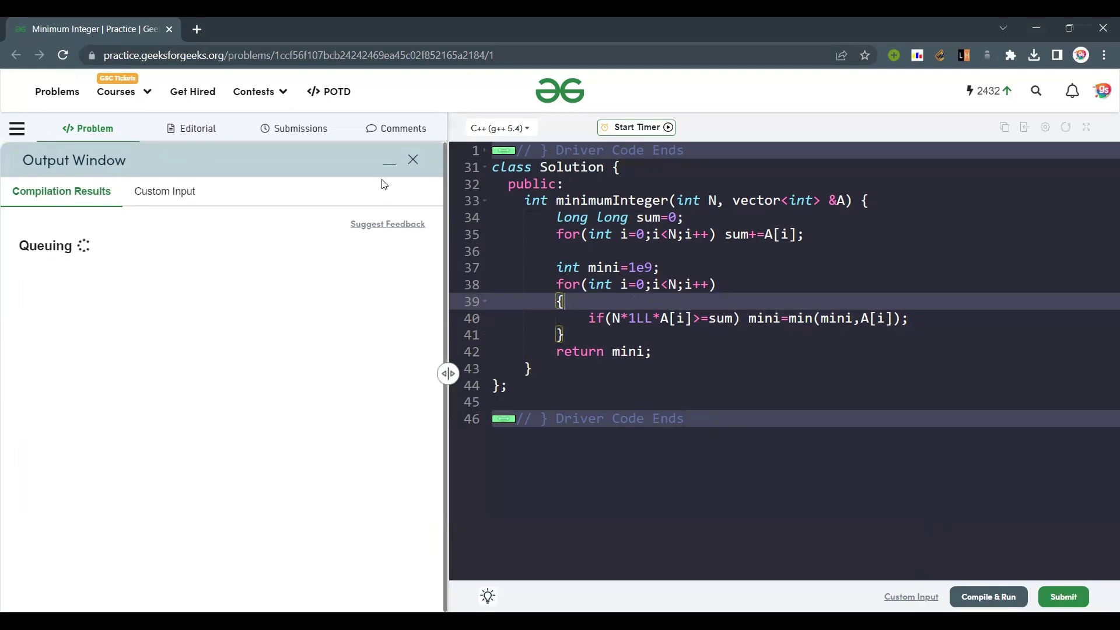
pyautogui.click(391, 164)
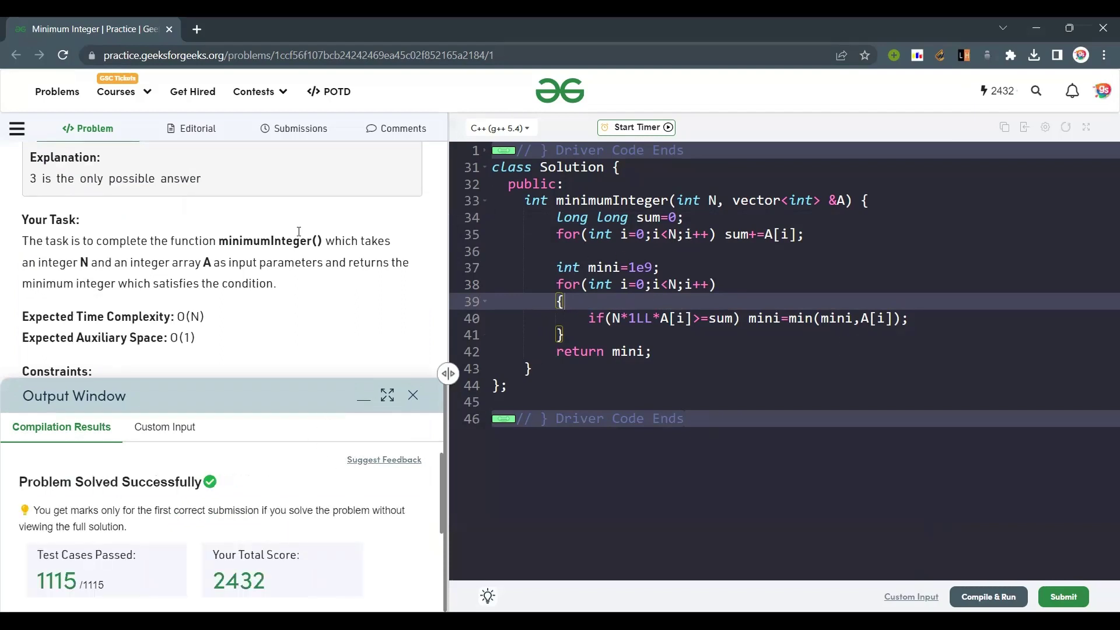
pyautogui.scroll(5, 296, 230)
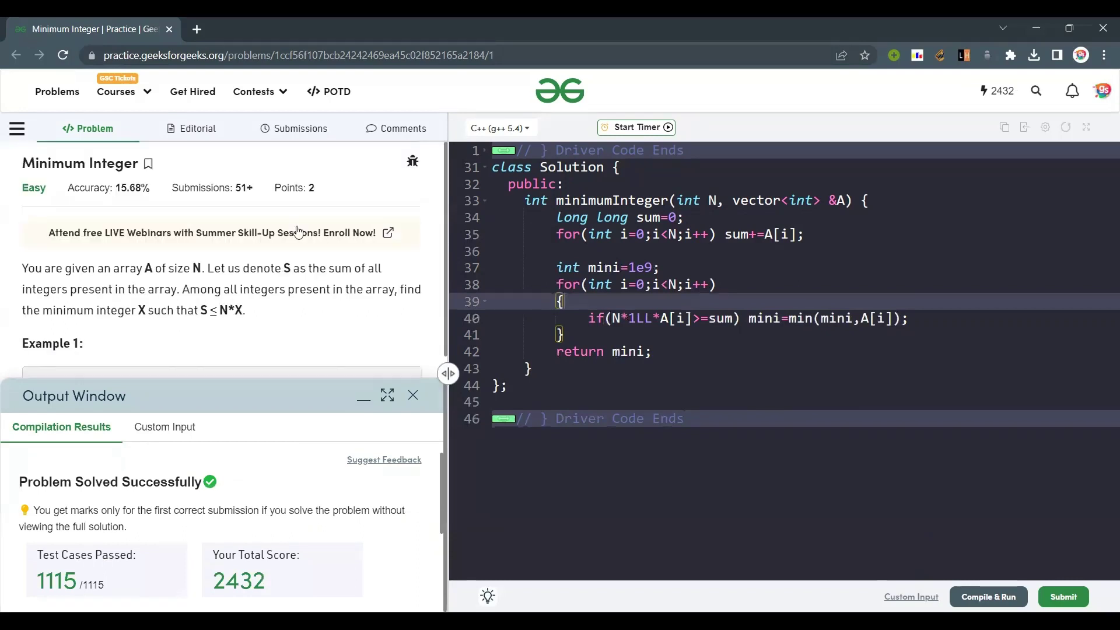